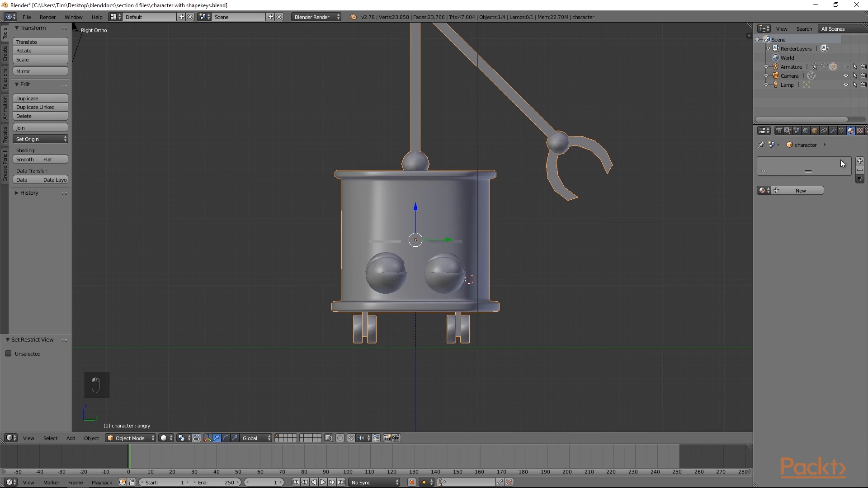
# Step: Add a new material named "container" to the character and set its diffuse colour to green
pyautogui.click(859, 161)
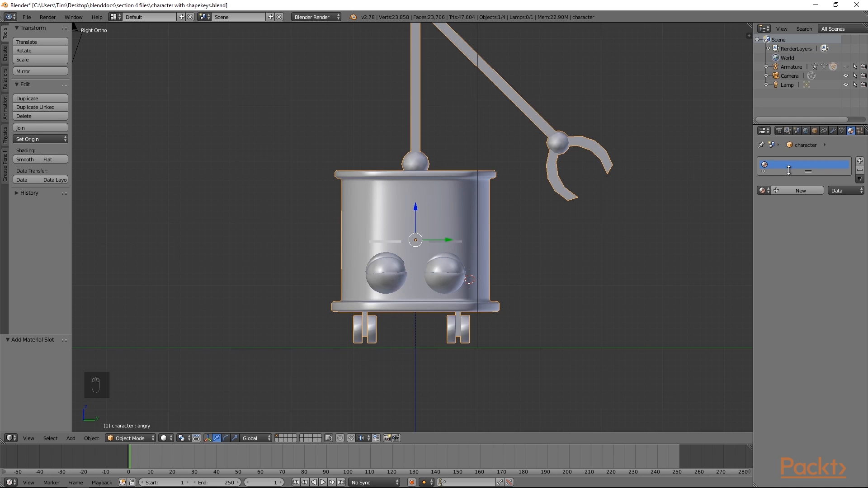
pyautogui.click(789, 188)
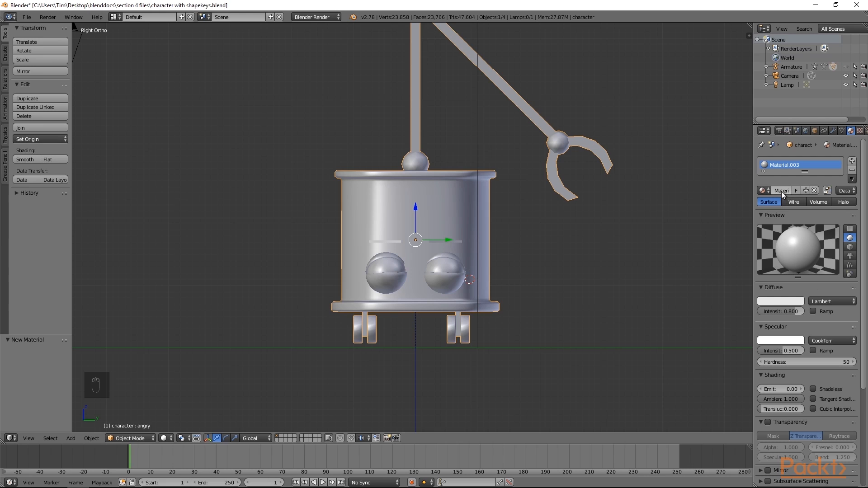
pyautogui.write('container')
pyautogui.press('Return')
pyautogui.click(780, 301)
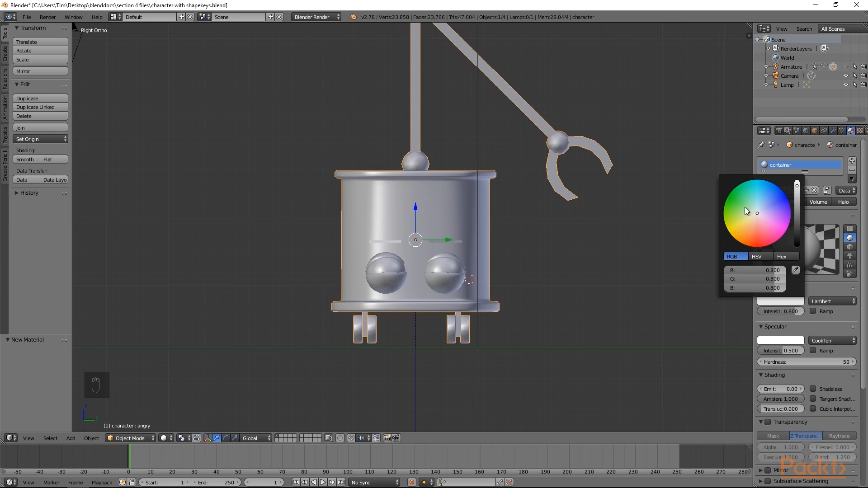
pyautogui.click(742, 203)
pyautogui.moveTo(743, 203); pyautogui.dragTo(737, 200)
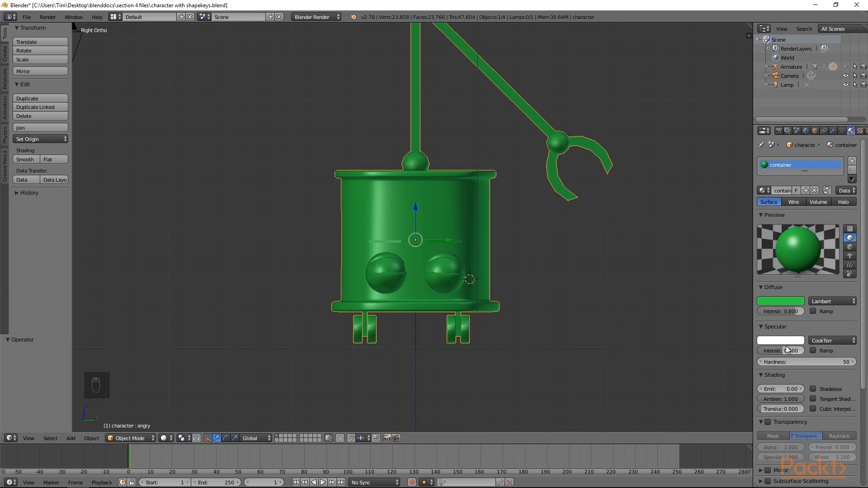
# Step: Set the container material's specular intensity to about 0.281 and its hardness to 350
pyautogui.moveTo(779, 351)
pyautogui.mouseDown()
pyautogui.moveTo(770, 351)
pyautogui.moveTo(800, 351)
pyautogui.moveTo(778, 351)
pyautogui.mouseUp()
pyautogui.moveTo(779, 363); pyautogui.dragTo(809, 363)
pyautogui.click(778, 361)
pyautogui.write('3')
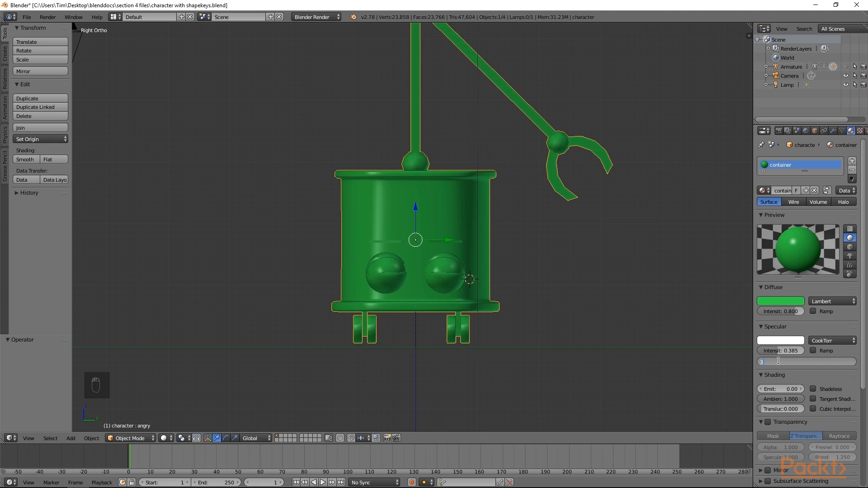
pyautogui.write('56')
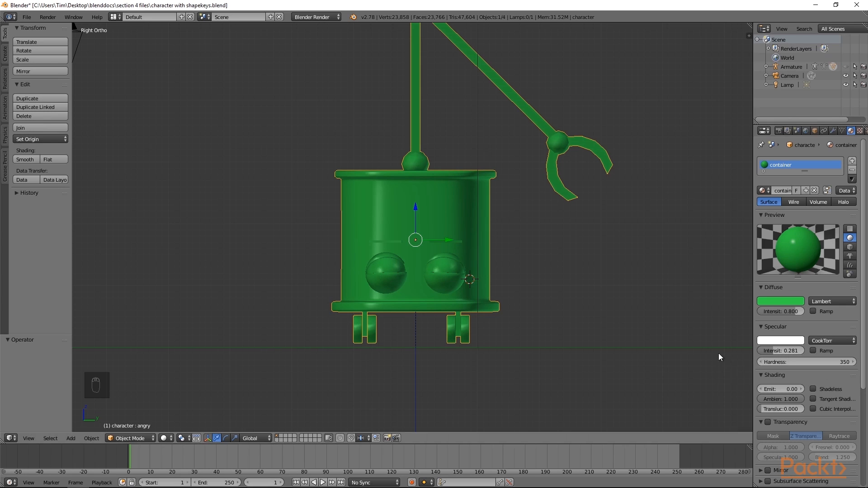
# Step: Select the scene's lamp above the character and change its type to Sun
pyautogui.scroll(-3, 562, 249)
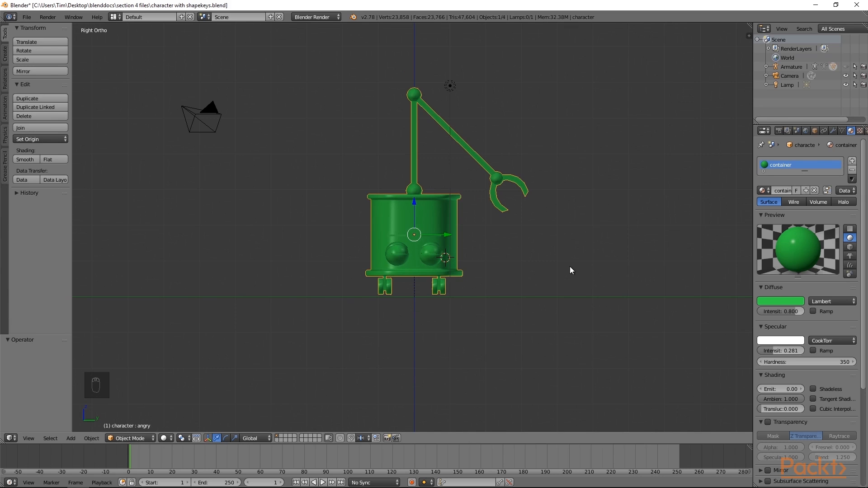
pyautogui.rightClick(450, 86)
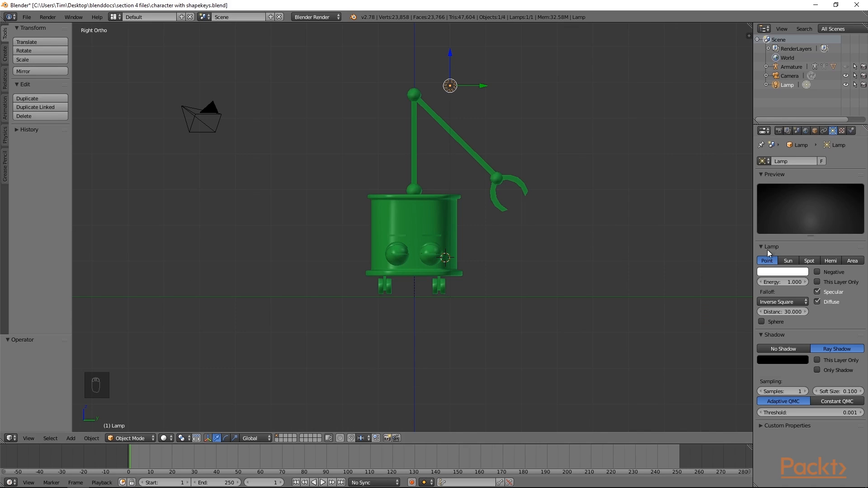
pyautogui.click(785, 261)
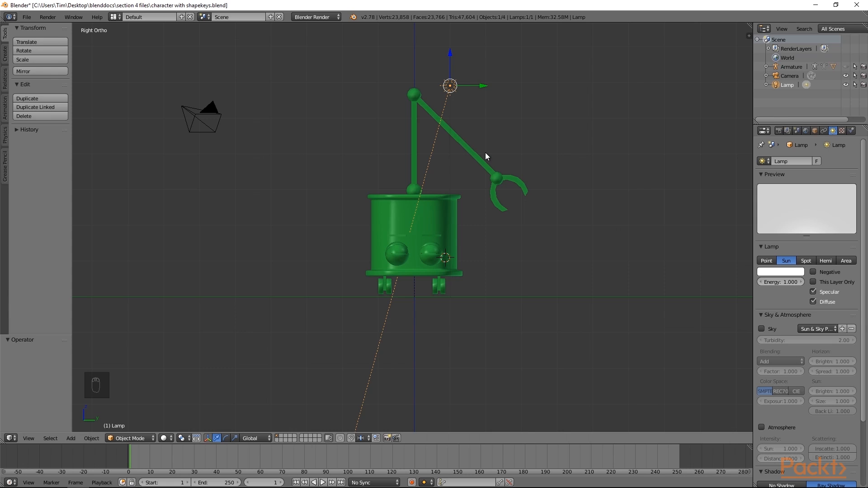
# Step: Duplicate the sun lamp about 1.59 units along Y and make the copy a Hemi lamp with energy 0.5
pyautogui.hotkey('shift', 'd')
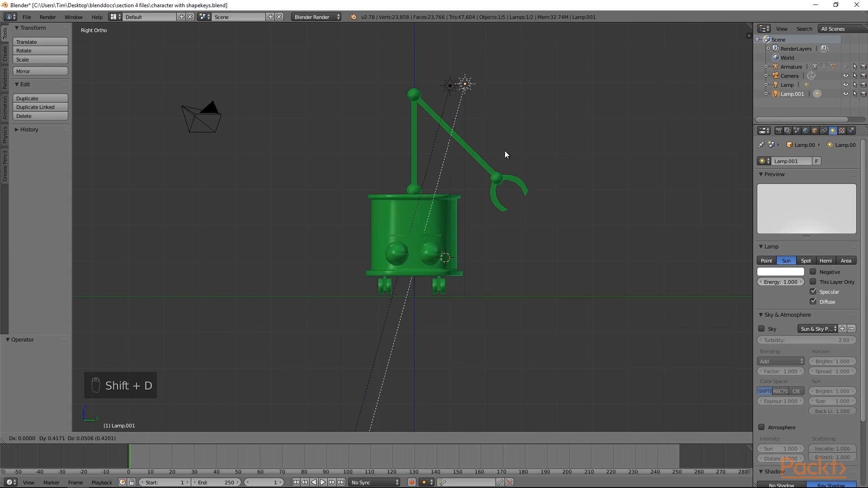
pyautogui.click(542, 150)
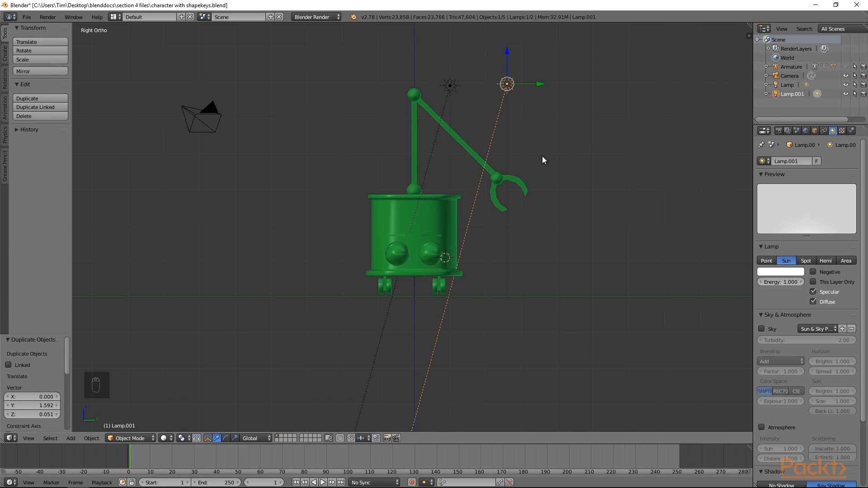
pyautogui.click(824, 261)
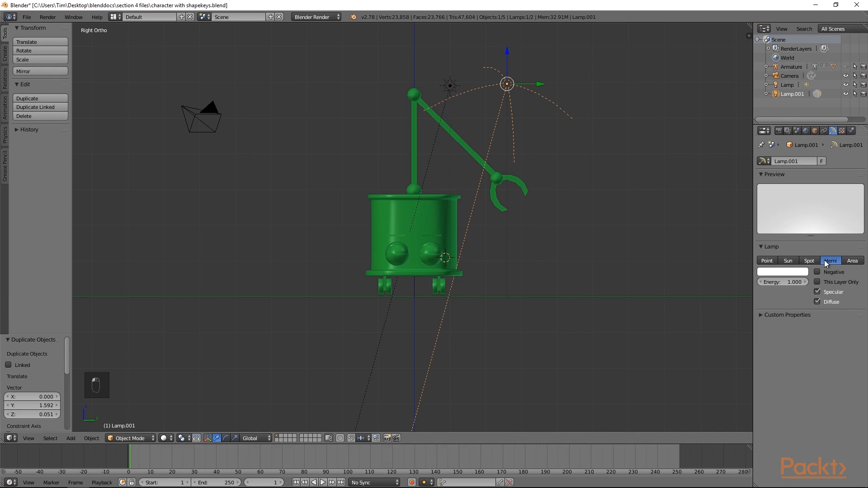
pyautogui.click(778, 284)
pyautogui.write('0.5')
pyautogui.press('Return')
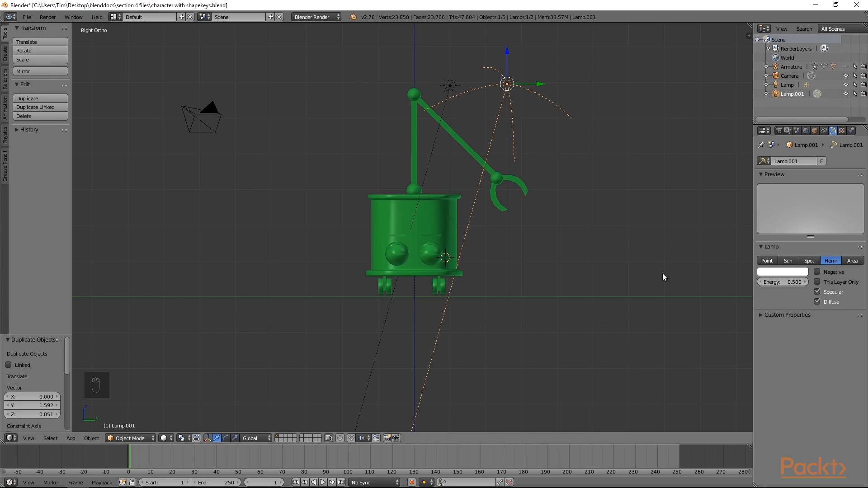
# Step: Set the viewport's material mode to GLSL and switch the viewport shading to Texture
pyautogui.press('n')
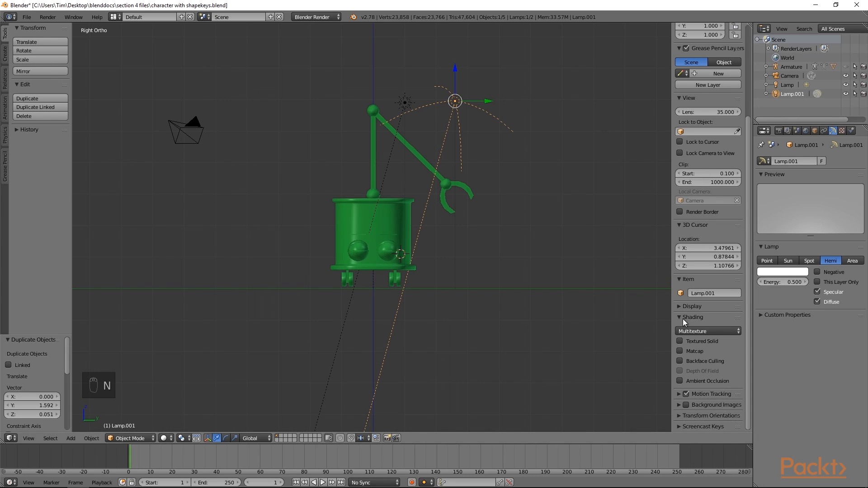
pyautogui.click(702, 331)
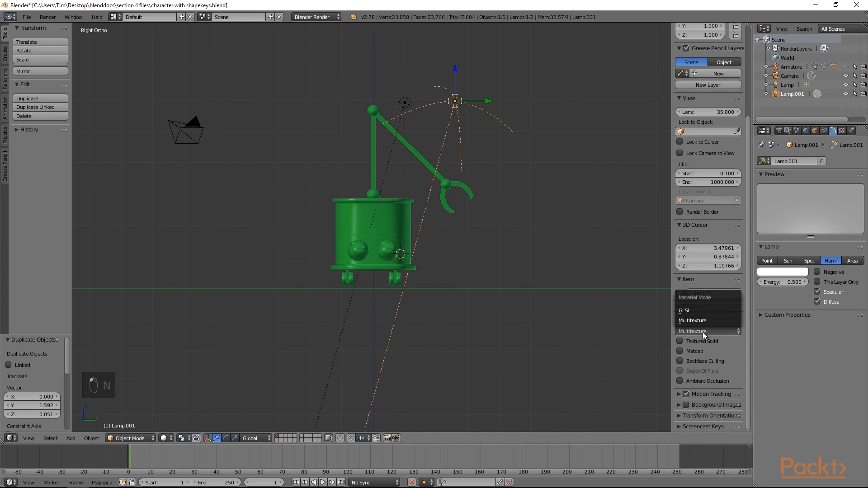
pyautogui.click(685, 311)
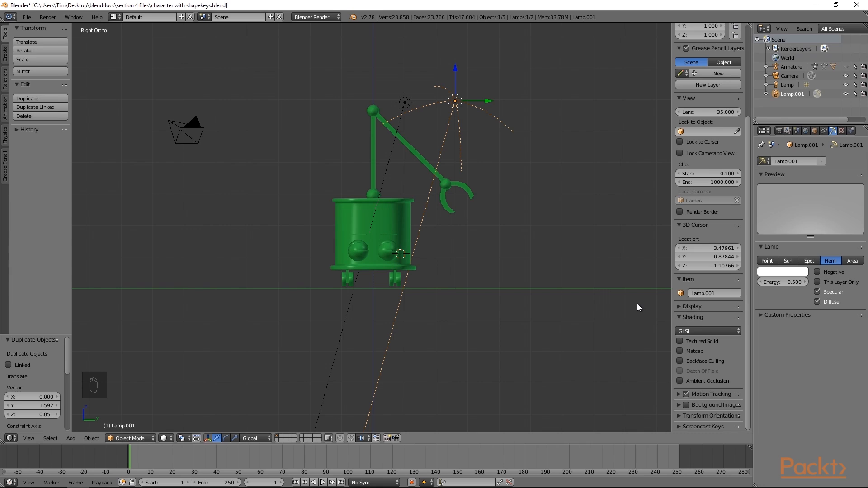
pyautogui.press('n')
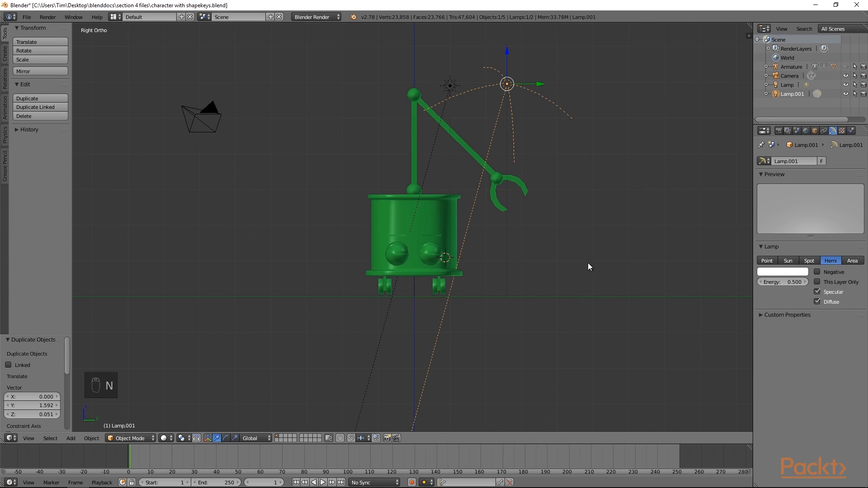
pyautogui.press('z')
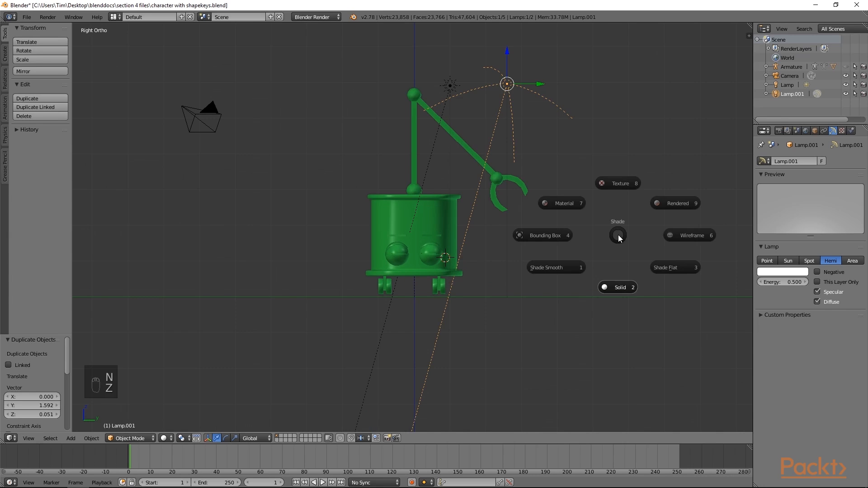
pyautogui.click(614, 190)
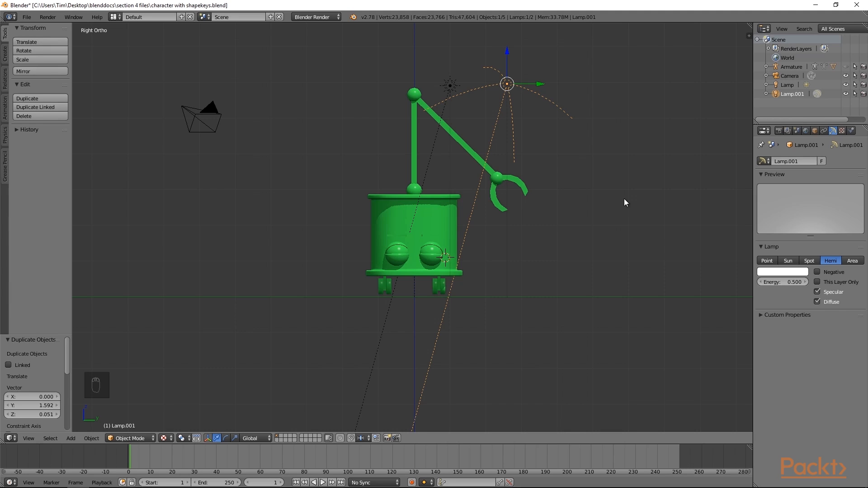
# Step: Add a "border" material to the character with a dark grey diffuse of RGB 0.050, specular intensity about 0.271 and hardness about 337
pyautogui.rightClick(452, 217)
pyautogui.rightClick(452, 218)
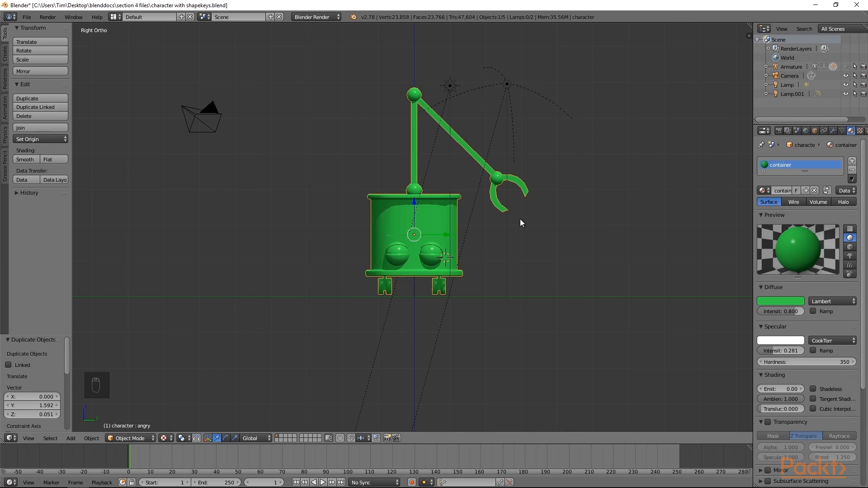
pyautogui.click(852, 165)
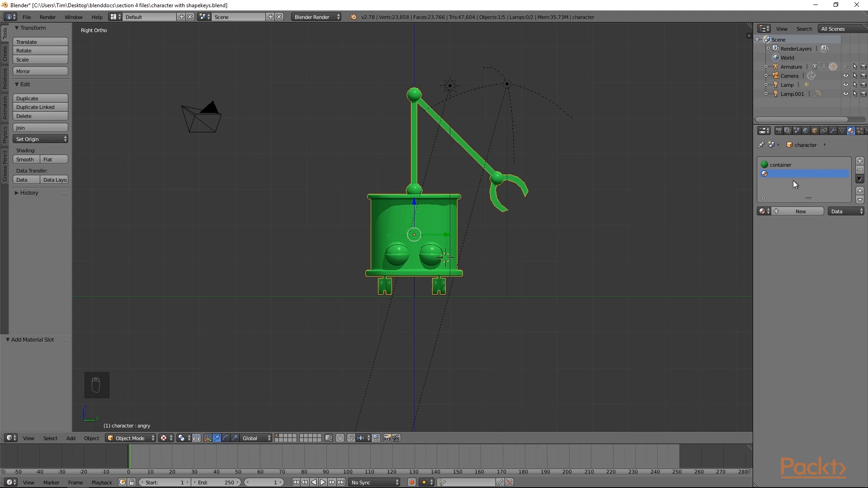
pyautogui.click(787, 212)
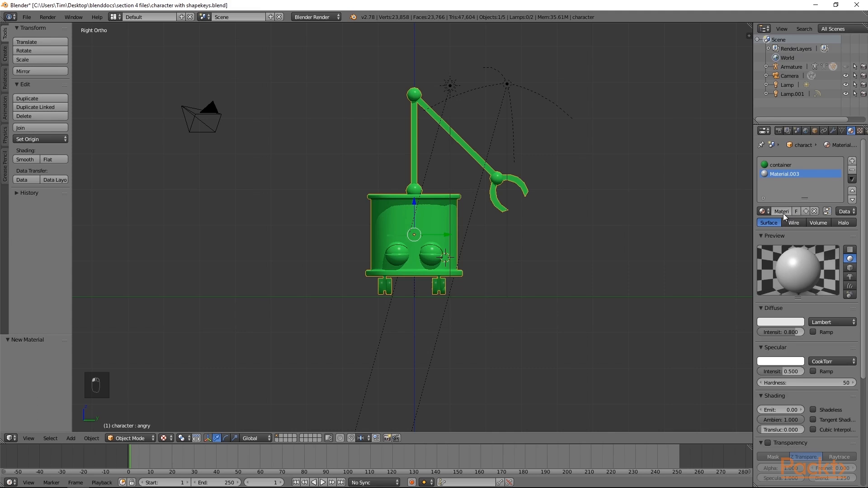
pyautogui.write('border')
pyautogui.press('Return')
pyautogui.click(782, 322)
pyautogui.click(796, 251)
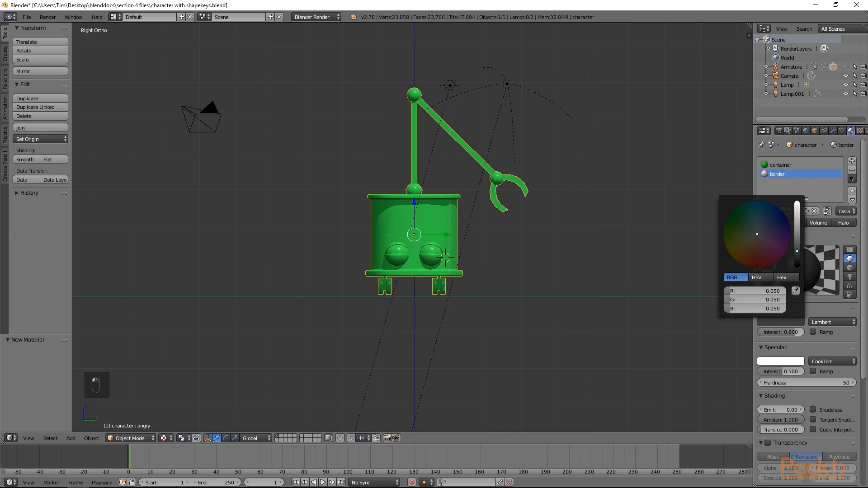
pyautogui.moveTo(787, 369); pyautogui.dragTo(828, 382)
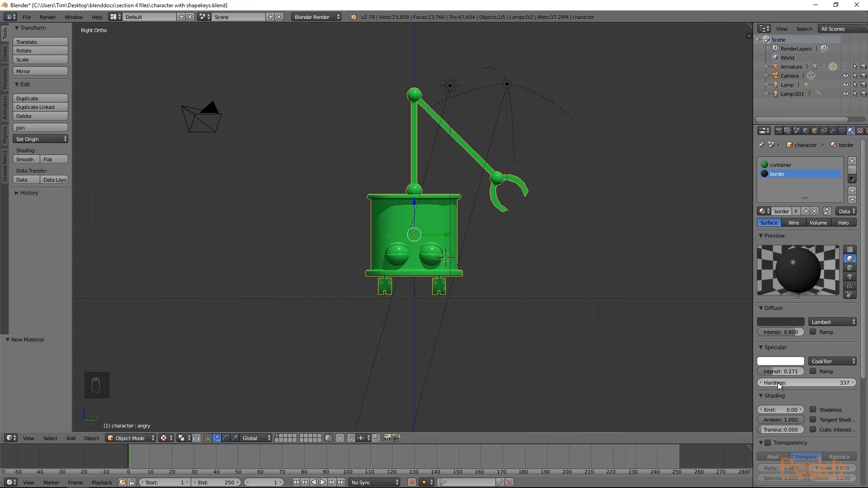
# Step: Add two more material slots to the character and create a material named "eyes" in the first of them
pyautogui.click(852, 161)
pyautogui.click(859, 162)
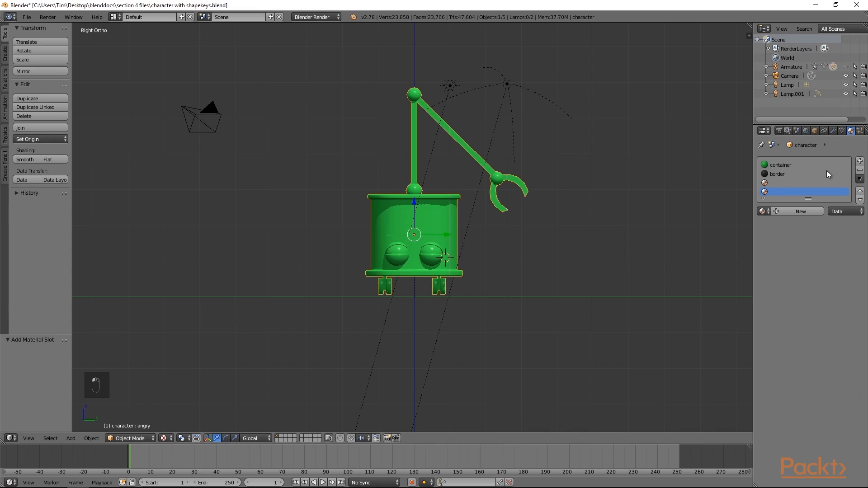
pyautogui.click(784, 182)
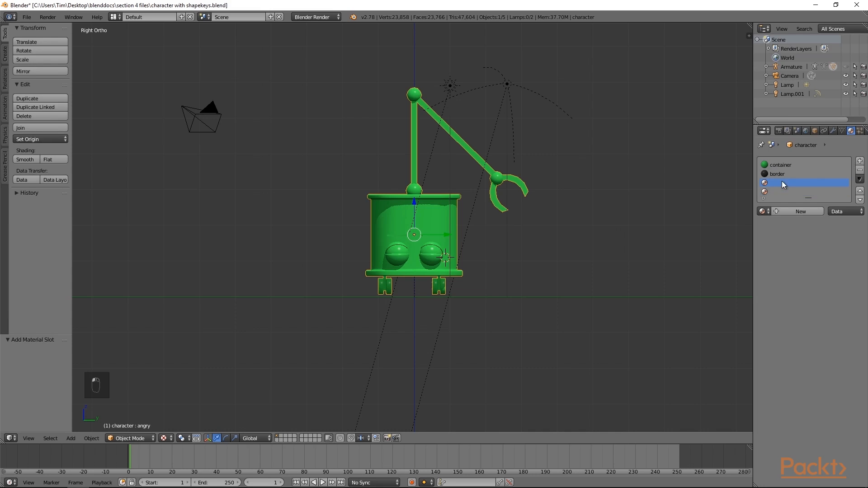
pyautogui.click(793, 212)
pyautogui.write('eyes')
pyautogui.press('Return')
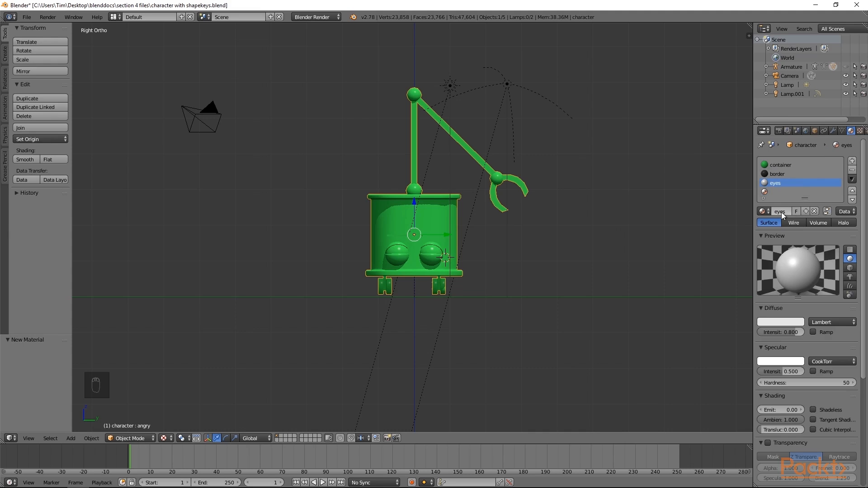
# Step: Create a material named "pupil" in the remaining empty slot and set its diffuse colour to near black
pyautogui.click(775, 192)
pyautogui.click(788, 211)
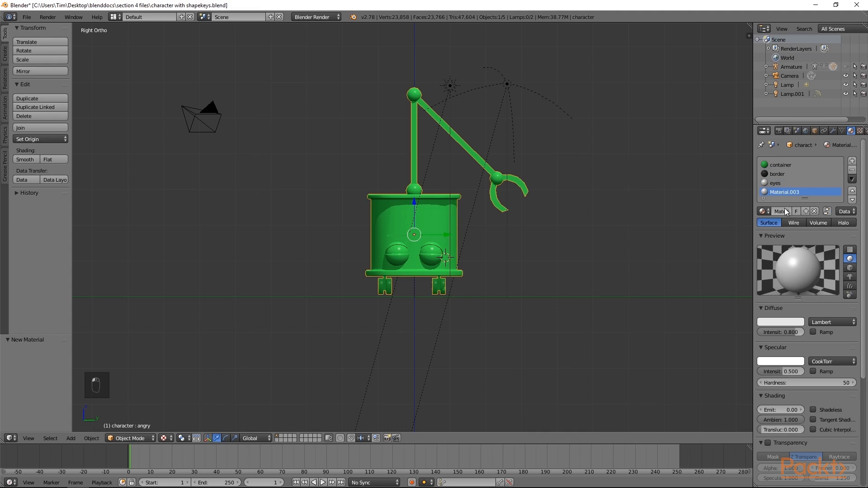
pyautogui.write('pupil')
pyautogui.press('Return')
pyautogui.click(782, 322)
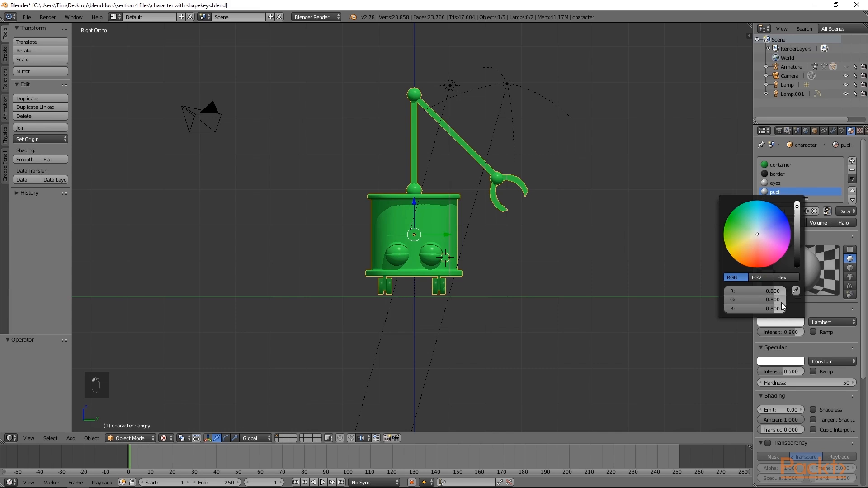
pyautogui.click(796, 260)
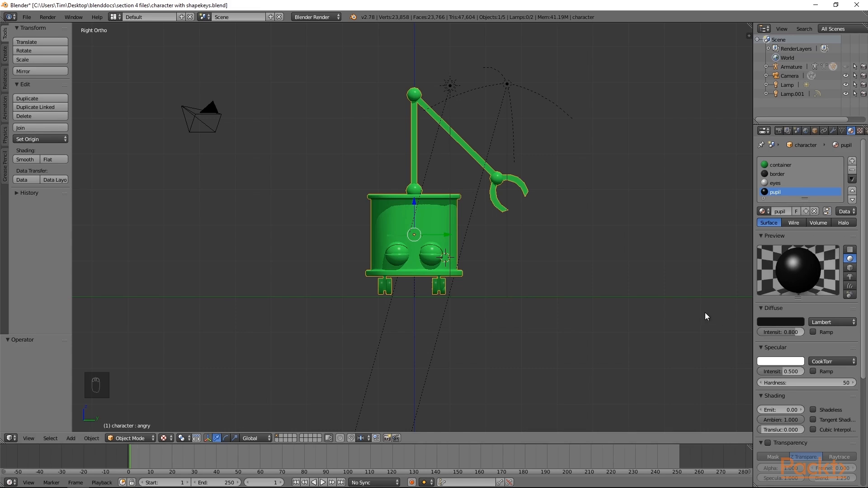
# Step: Set specular intensity to about 0.313 and hardness to 510 for pupil, and about 0.406 and 274 for eyes
pyautogui.moveTo(786, 383); pyautogui.dragTo(864, 383)
pyautogui.moveTo(785, 372); pyautogui.dragTo(771, 373)
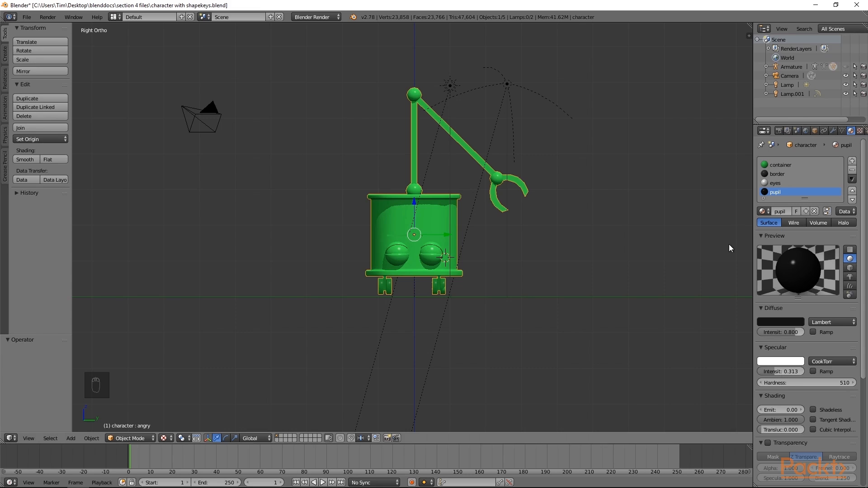
pyautogui.click(775, 183)
pyautogui.moveTo(784, 372); pyautogui.dragTo(836, 383)
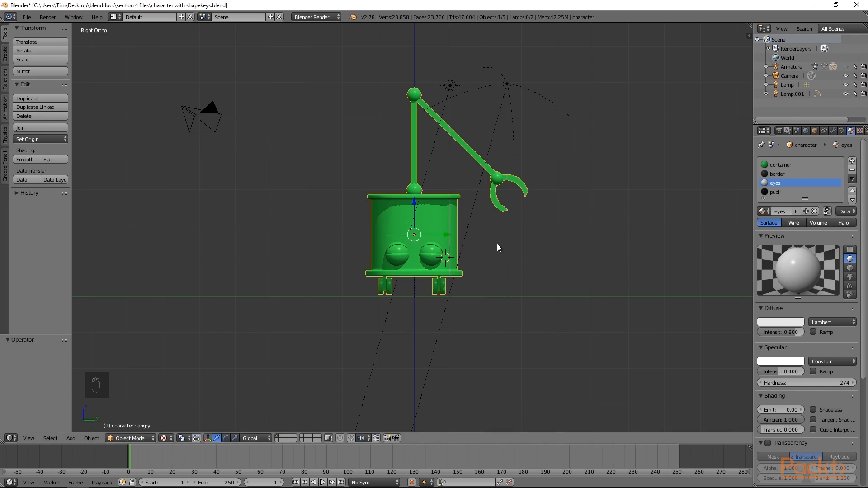
# Step: Enter Edit Mode on the character mesh with a wireframe front view
pyautogui.press('KP_1')
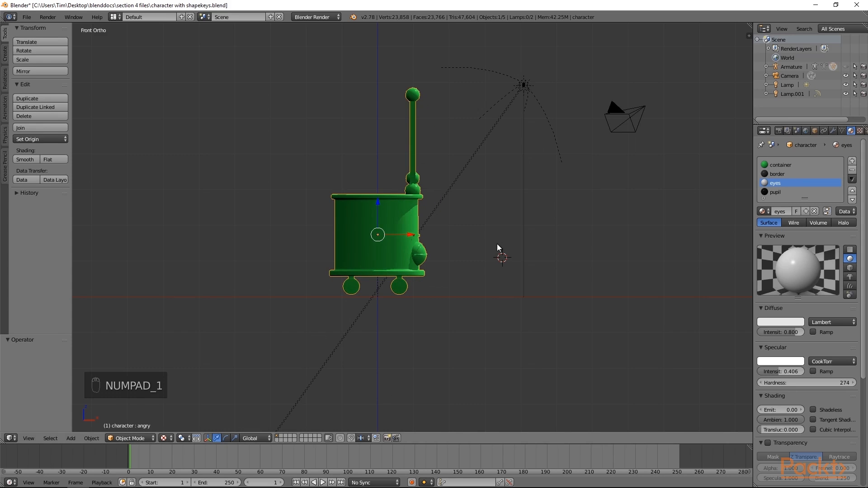
pyautogui.press('z')
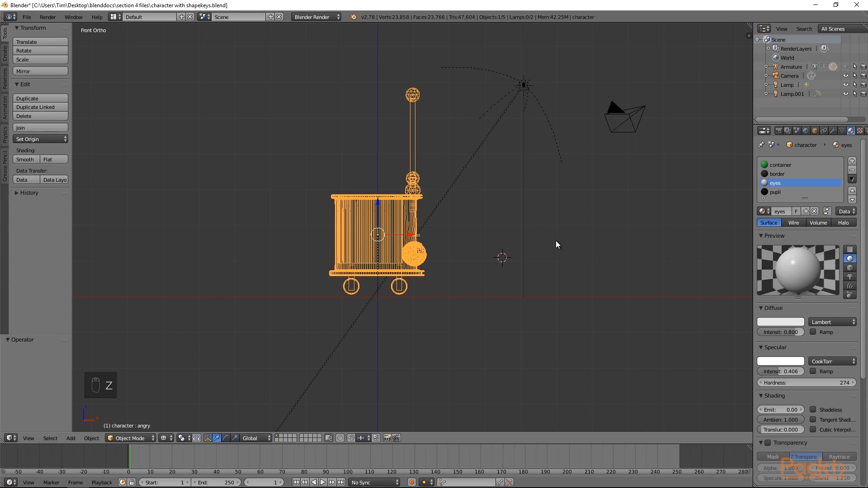
pyautogui.press('Tab')
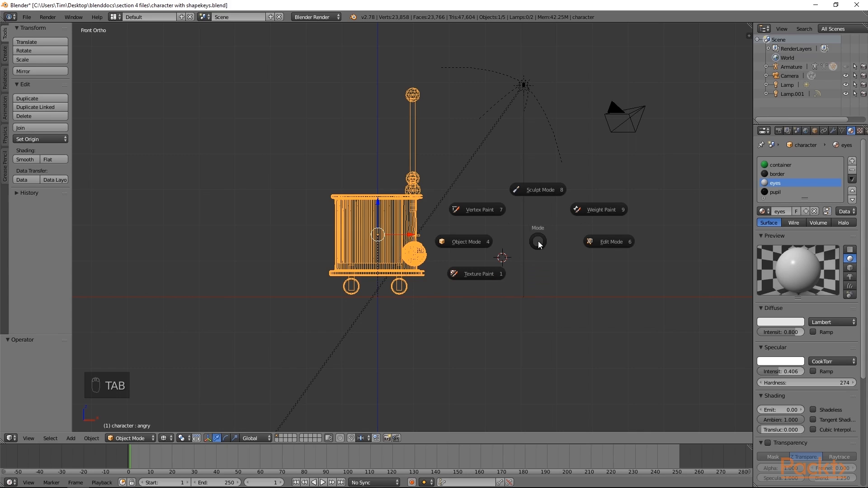
pyautogui.click(590, 242)
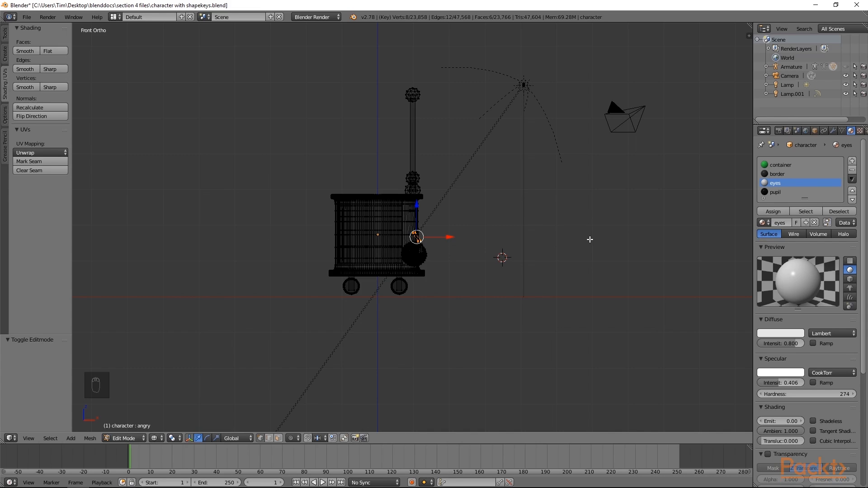
# Step: Select all the linked wheel geometry beneath the container, assign the border material to it, and clear the selection
pyautogui.hotkey('ctrl', 'z')
pyautogui.press('a')
pyautogui.press('b')
pyautogui.moveTo(512, 333); pyautogui.dragTo(277, 285)
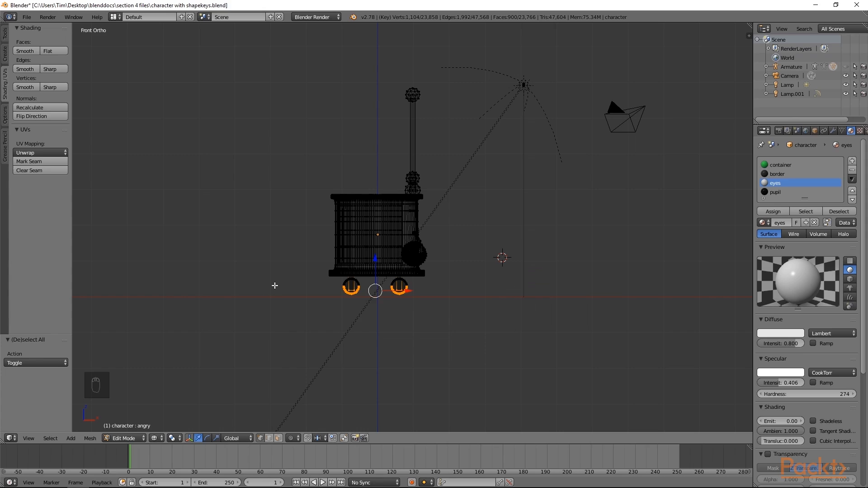
pyautogui.hotkey('ctrl', 'l')
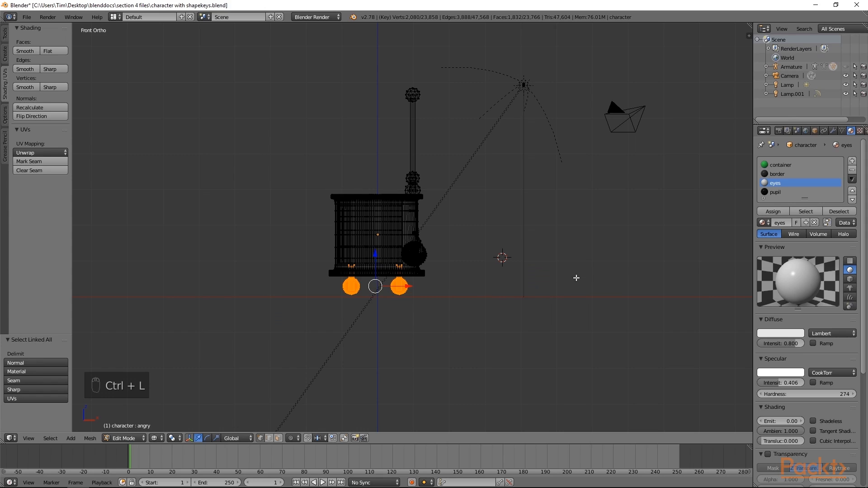
pyautogui.click(781, 173)
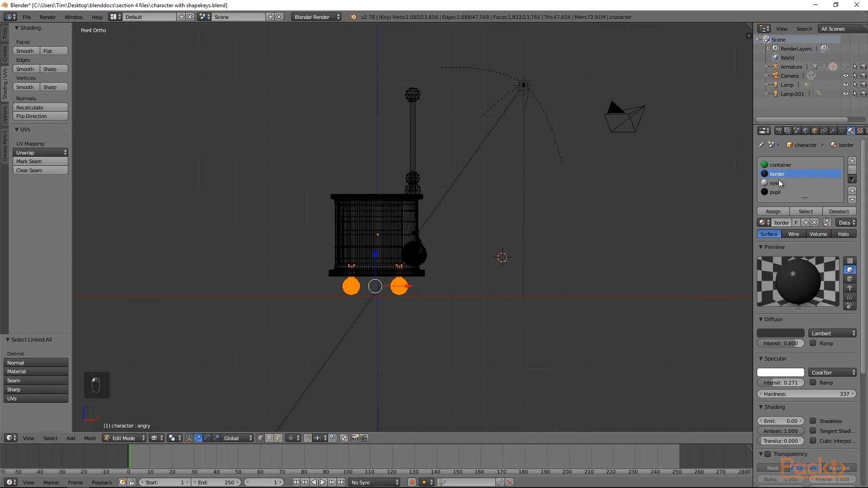
pyautogui.click(770, 213)
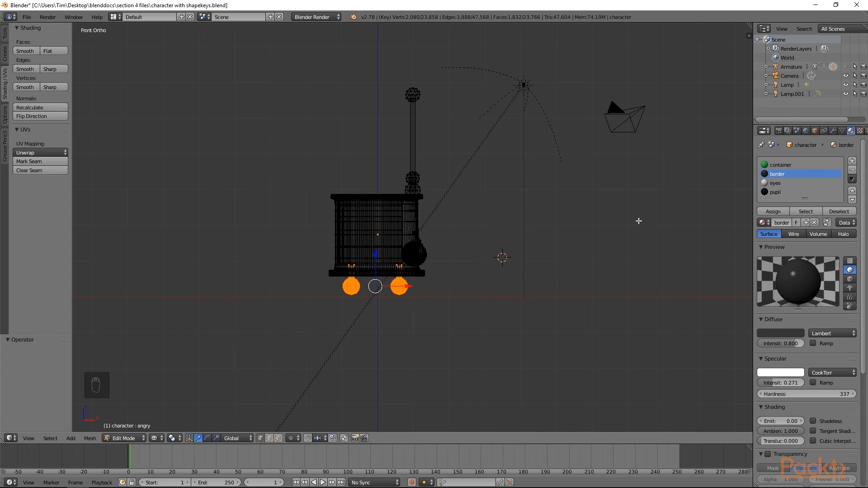
pyautogui.press('a')
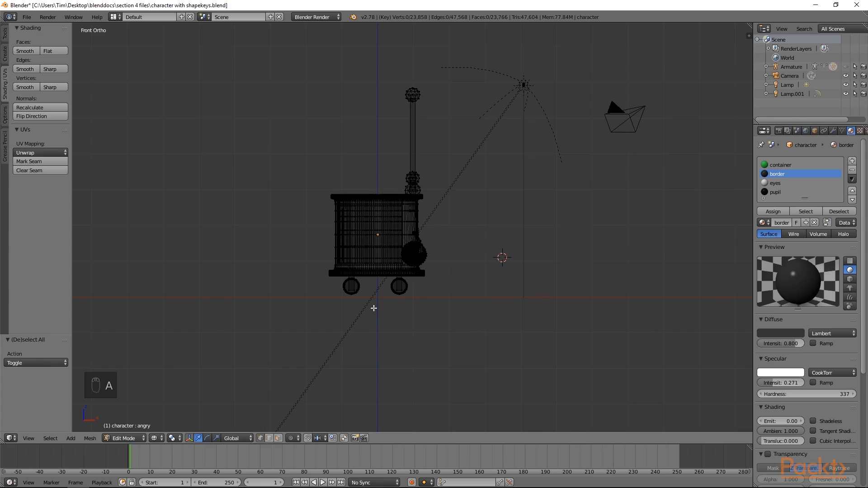
# Step: Assign the border material to the container's lower rim and deselect everything
pyautogui.scroll(5, 369, 323)
pyautogui.keyDown('shift'); pyautogui.moveTo(380, 341); pyautogui.dragTo(486, 236, button='middle'); pyautogui.keyUp('shift')
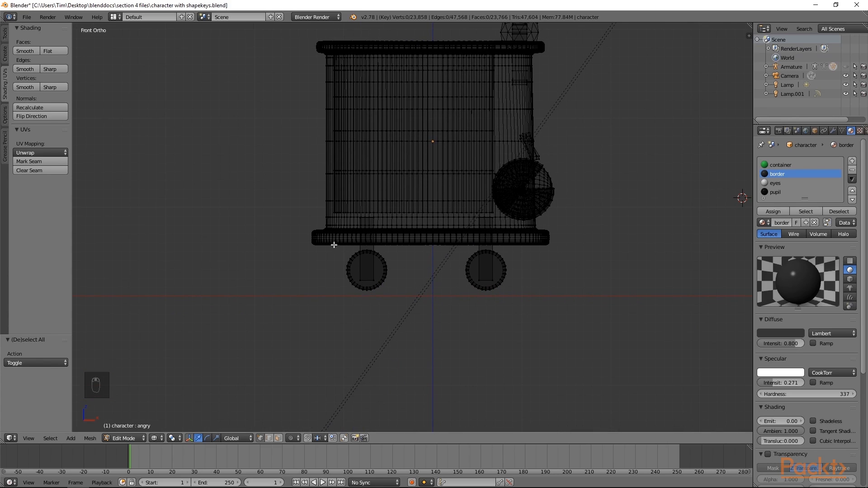
pyautogui.press('b')
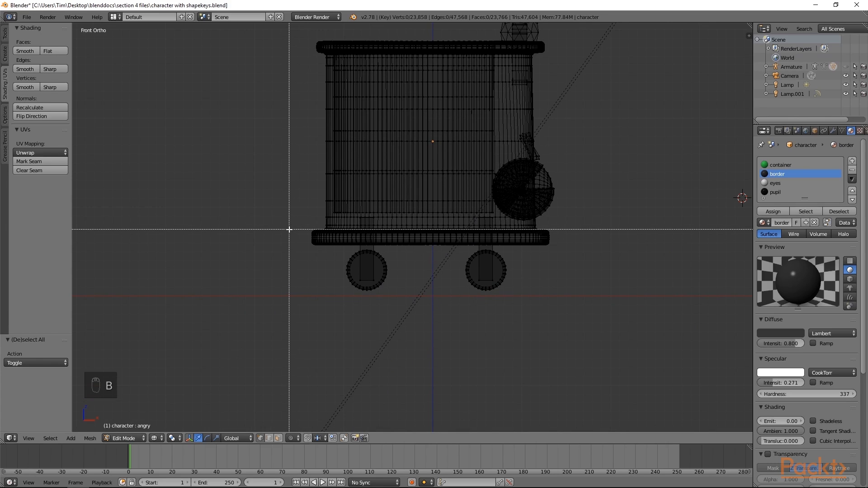
pyautogui.moveTo(285, 227); pyautogui.dragTo(590, 248)
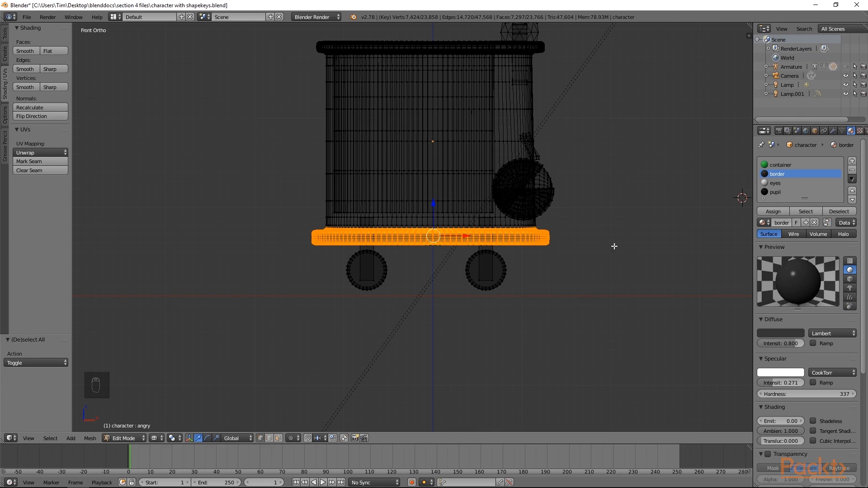
pyautogui.click(772, 211)
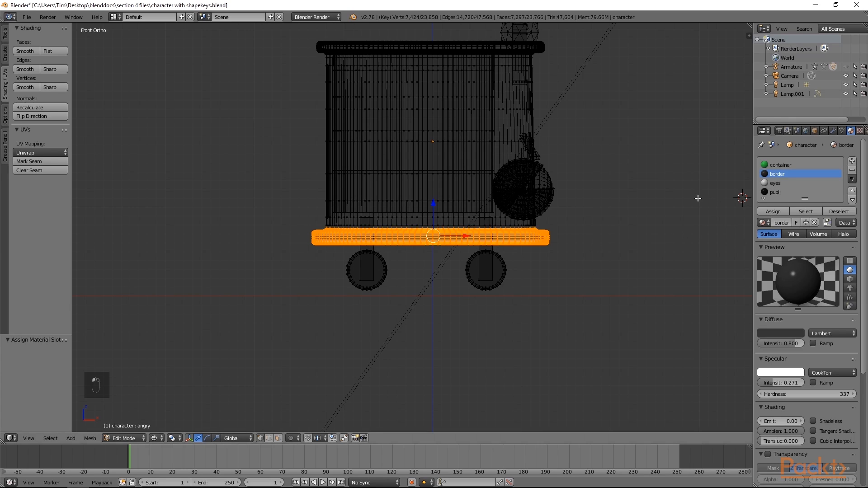
pyautogui.press('a')
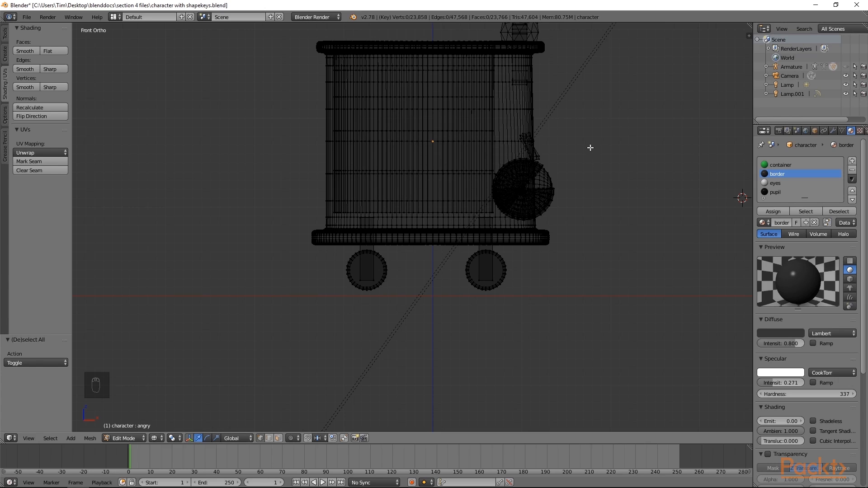
# Step: Select the container's upper rim and assign the border material to it
pyautogui.keyDown('shift'); pyautogui.moveTo(580, 122); pyautogui.dragTo(574, 277, button='middle'); pyautogui.keyUp('shift')
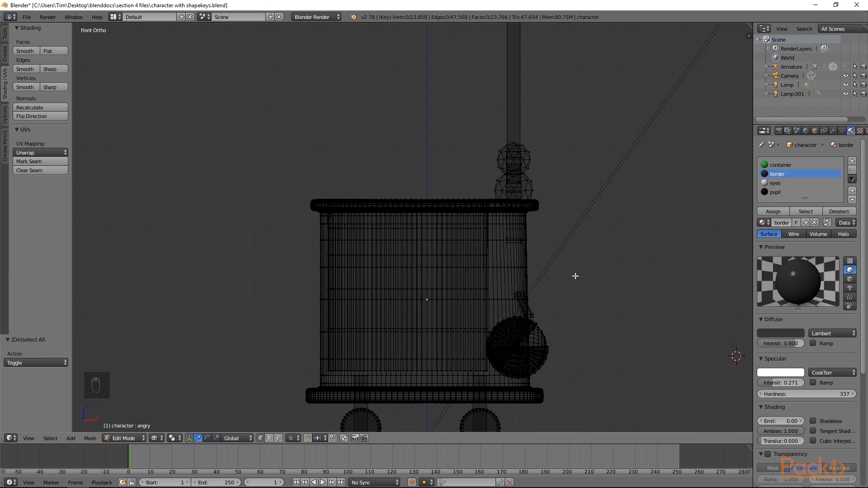
pyautogui.press('b')
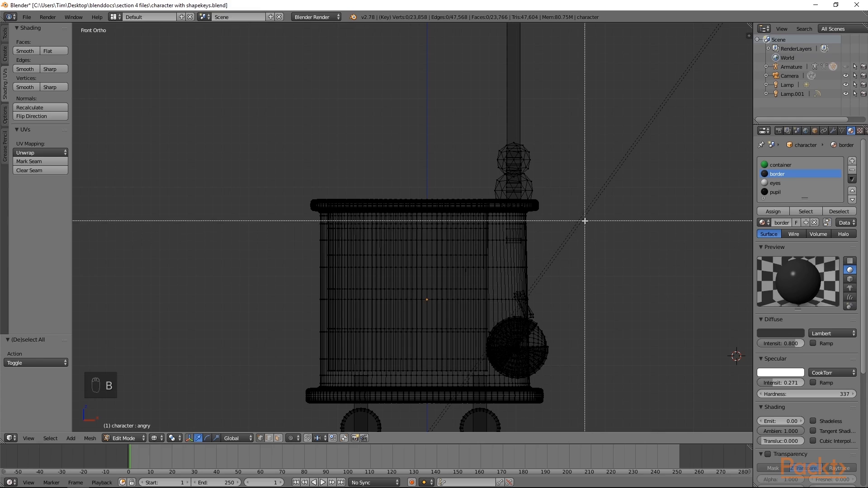
pyautogui.moveTo(588, 216); pyautogui.dragTo(287, 190)
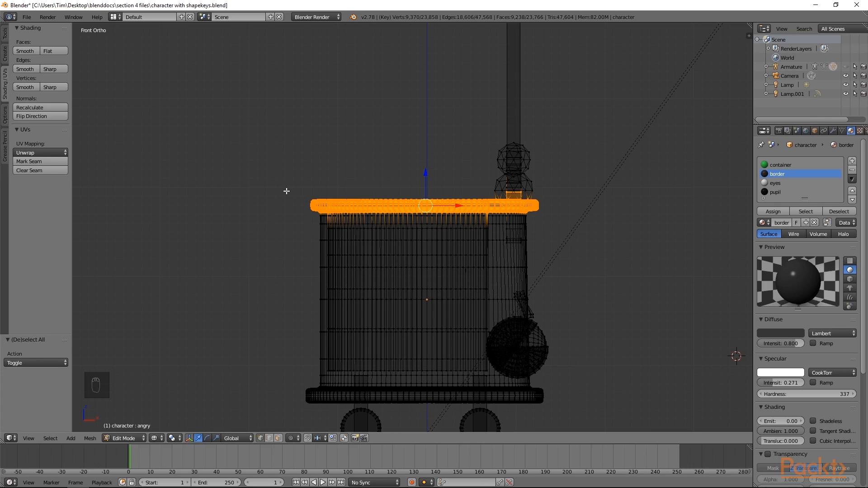
pyautogui.click(764, 211)
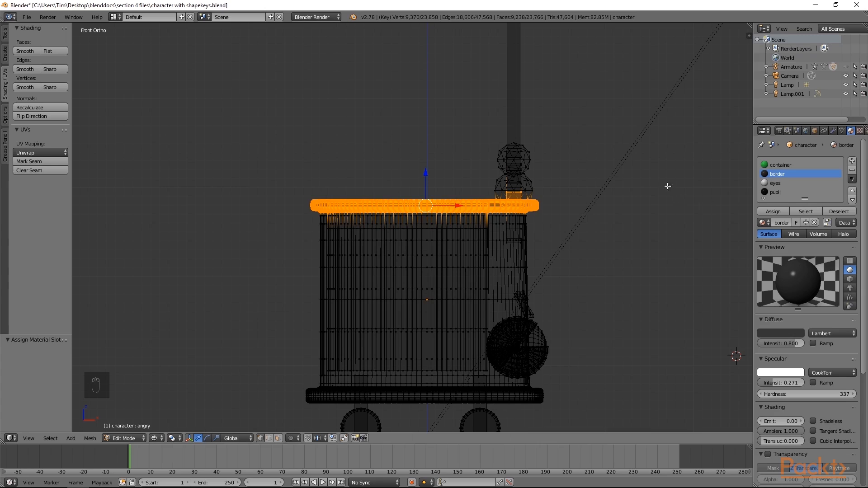
# Step: Switch the viewport to Texture shading, inspect the character at an angle, and clear the rim selection
pyautogui.press('z')
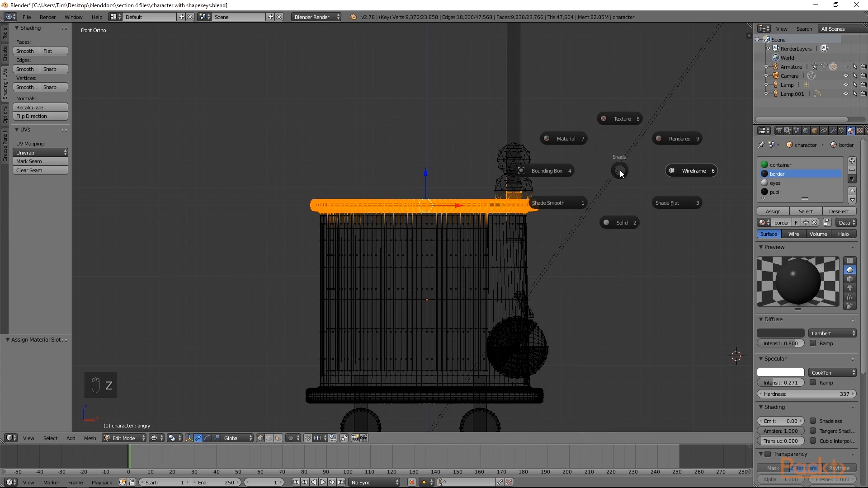
pyautogui.click(615, 132)
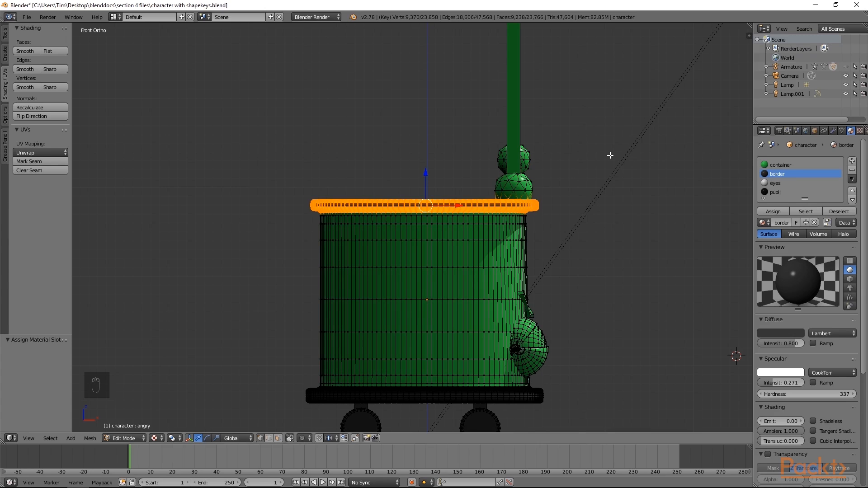
pyautogui.moveTo(610, 157); pyautogui.dragTo(531, 178, button='middle')
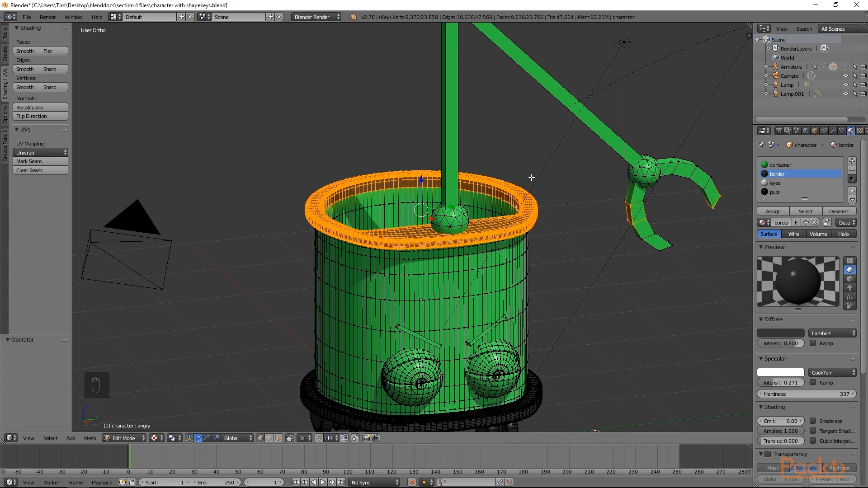
pyautogui.press('a')
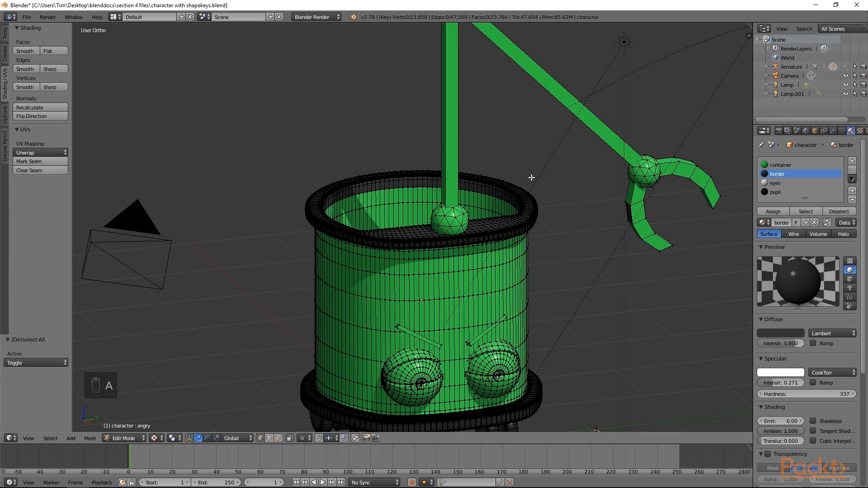
# Step: Assign the eyes material to the linked geometry of both eyeballs, one after the other
pyautogui.rightClick(489, 363)
pyautogui.hotkey('ctrl', 'l')
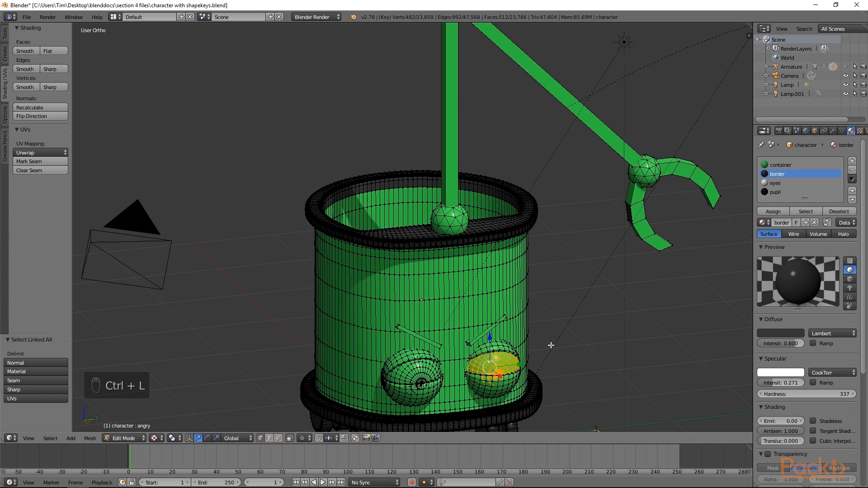
pyautogui.click(778, 183)
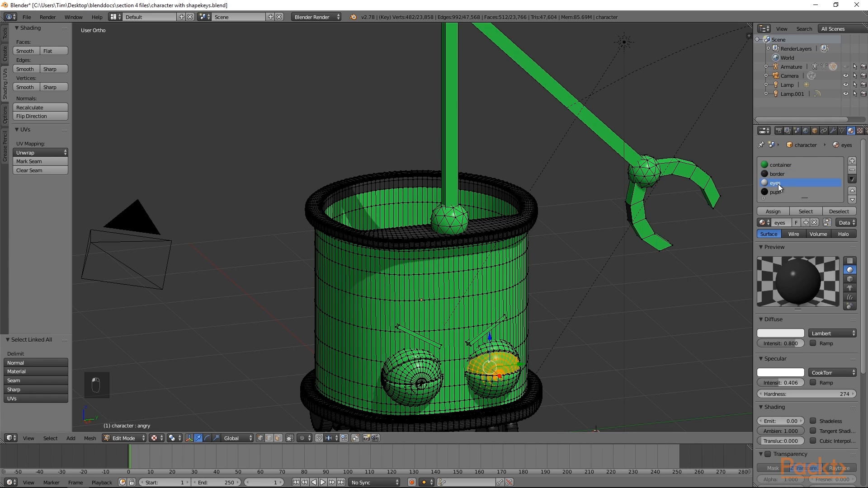
pyautogui.click(774, 211)
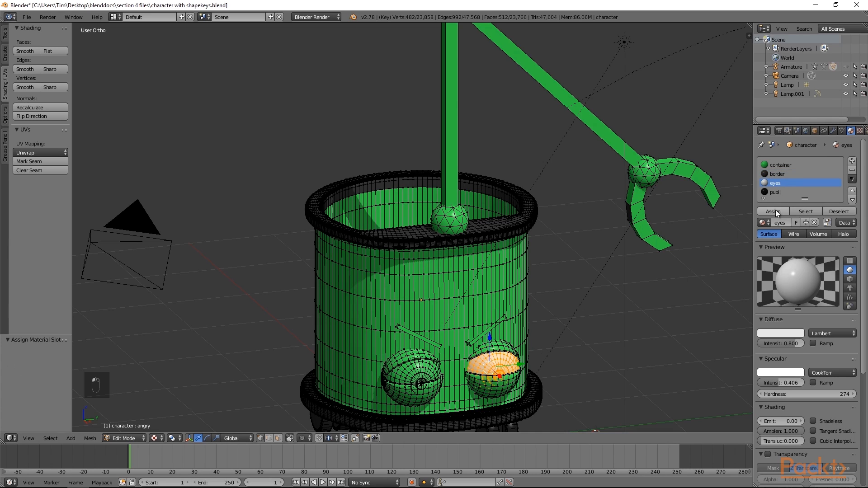
pyautogui.rightClick(415, 374)
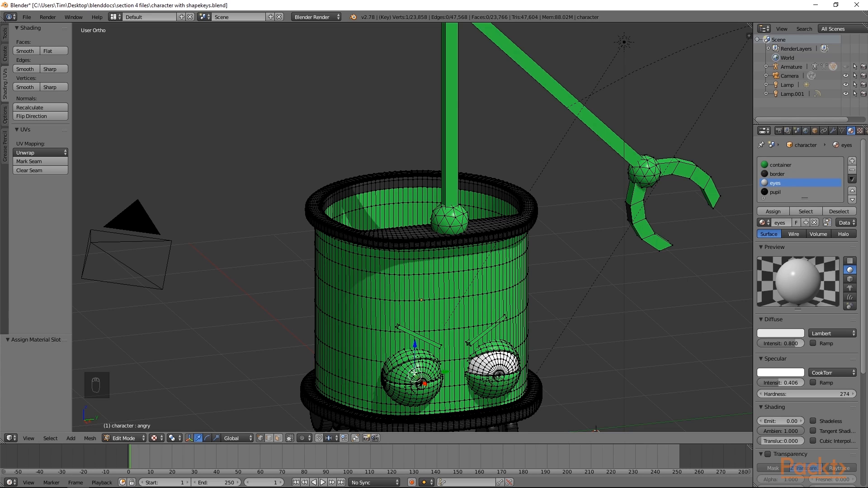
pyautogui.hotkey('ctrl', 'l')
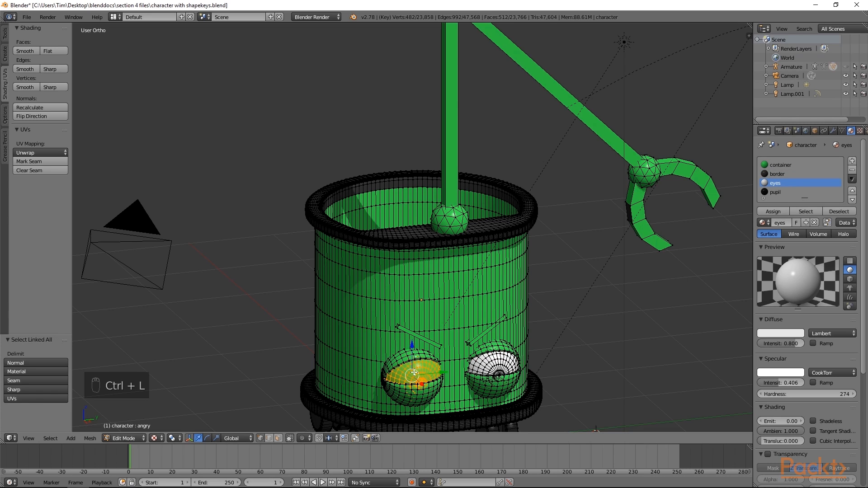
pyautogui.click(769, 210)
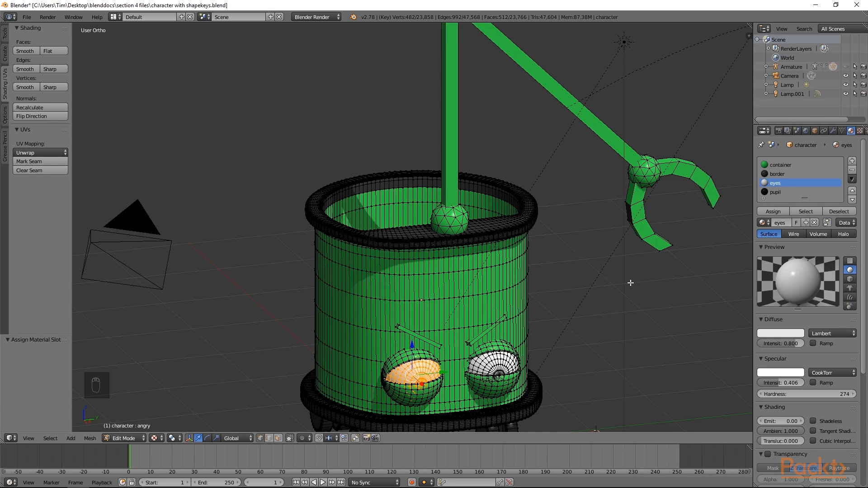
# Step: Select the whole lower eyelid of the eye nearest the claw arm and hide it to expose the eyeball
pyautogui.scroll(4, 596, 300)
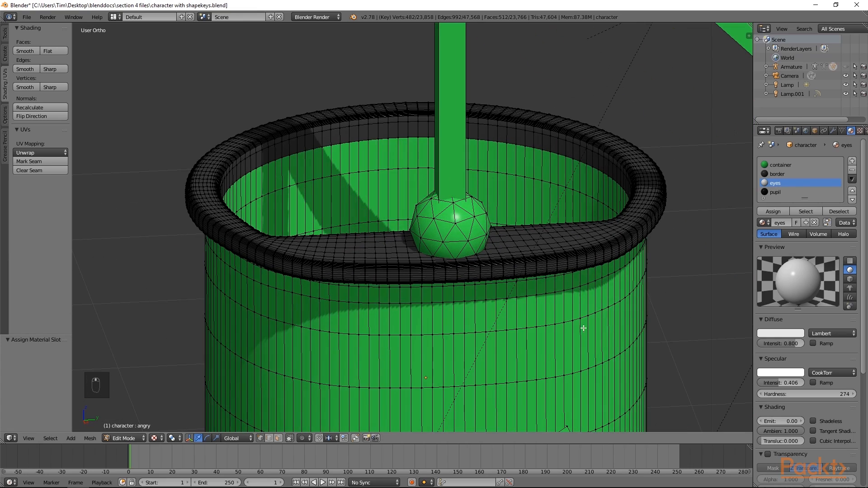
pyautogui.keyDown('shift'); pyautogui.moveTo(582, 318); pyautogui.dragTo(589, 207, button='middle'); pyautogui.keyUp('shift')
pyautogui.keyDown('shift'); pyautogui.moveTo(573, 282); pyautogui.dragTo(589, 165, button='middle'); pyautogui.keyUp('shift')
pyautogui.scroll(1, 593, 236)
pyautogui.keyDown('shift'); pyautogui.moveTo(624, 299); pyautogui.dragTo(590, 225, button='middle'); pyautogui.keyUp('shift')
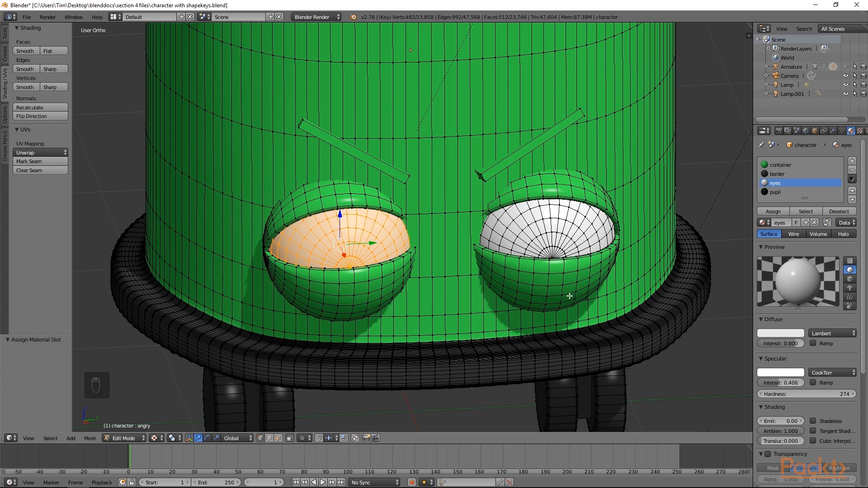
pyautogui.rightClick(550, 275)
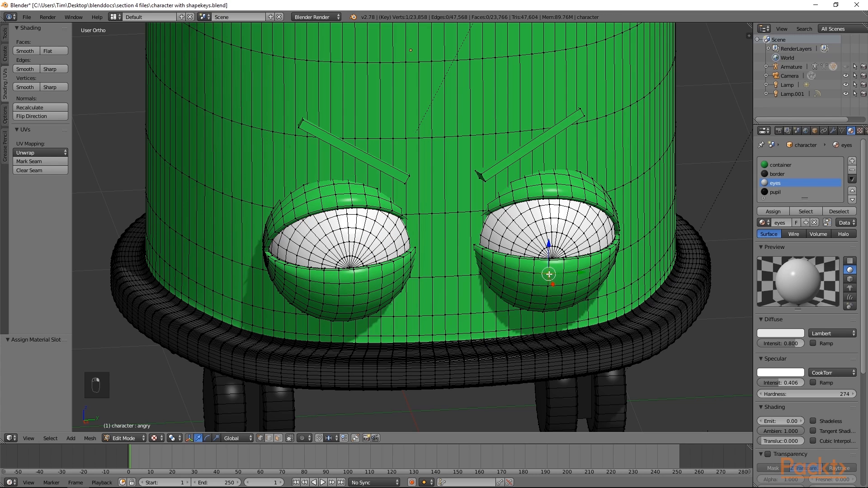
pyautogui.hotkey('ctrl', 'l')
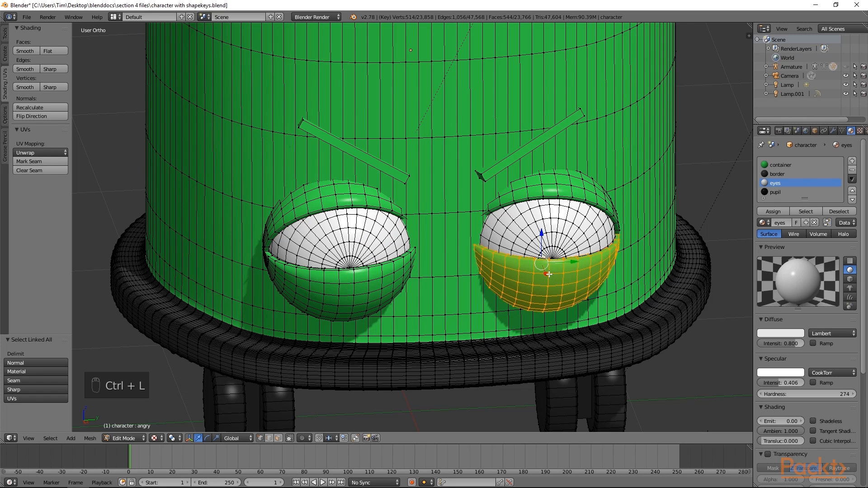
pyautogui.press('h')
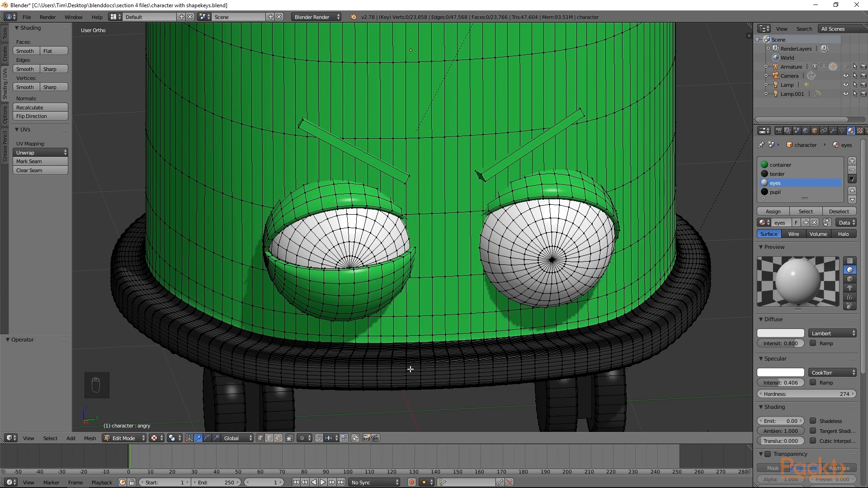
# Step: Select the round patch of faces at the centre of the exposed eyeball and assign the pupil material
pyautogui.click(289, 438)
pyautogui.press('b')
pyautogui.moveTo(541, 255); pyautogui.dragTo(569, 276)
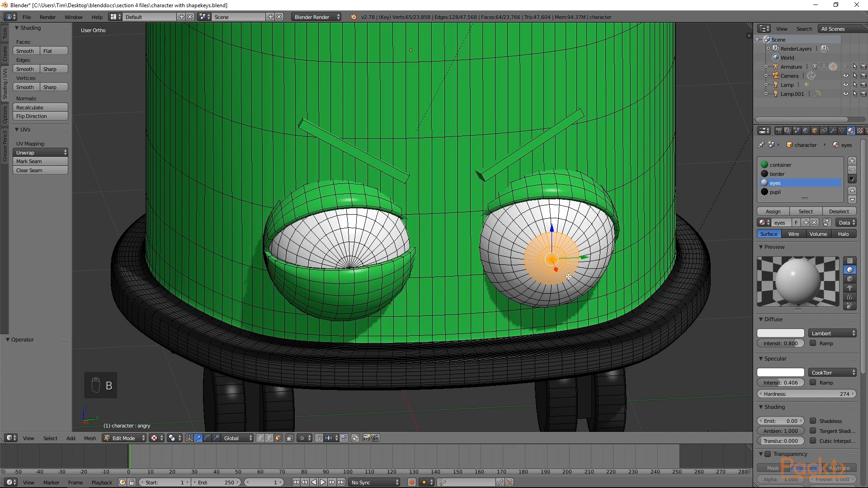
pyautogui.click(771, 193)
pyautogui.click(768, 210)
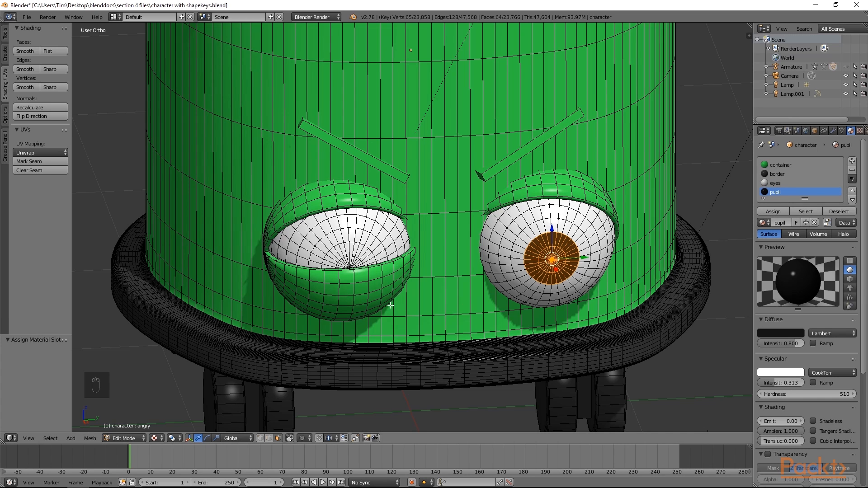
# Step: Select the whole lower eyelid of the eye farther from the claw arm and hide it to expose the eyeball
pyautogui.rightClick(350, 292)
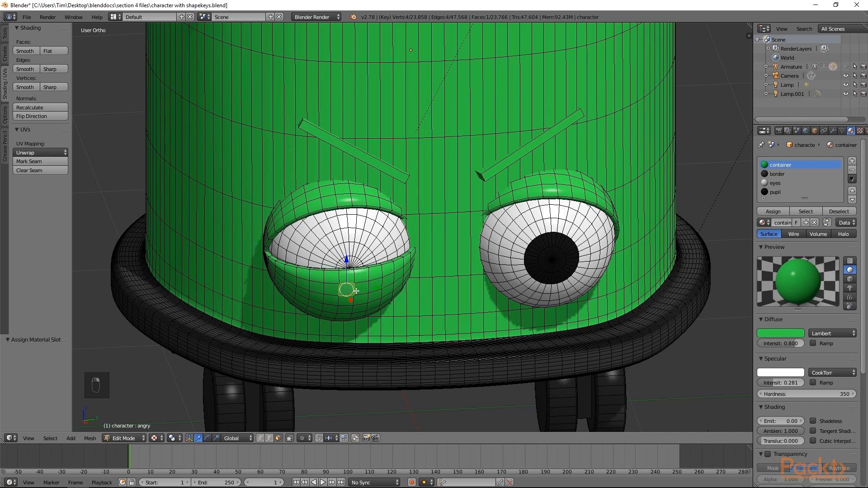
pyautogui.hotkey('ctrl', 'l')
pyautogui.press('h')
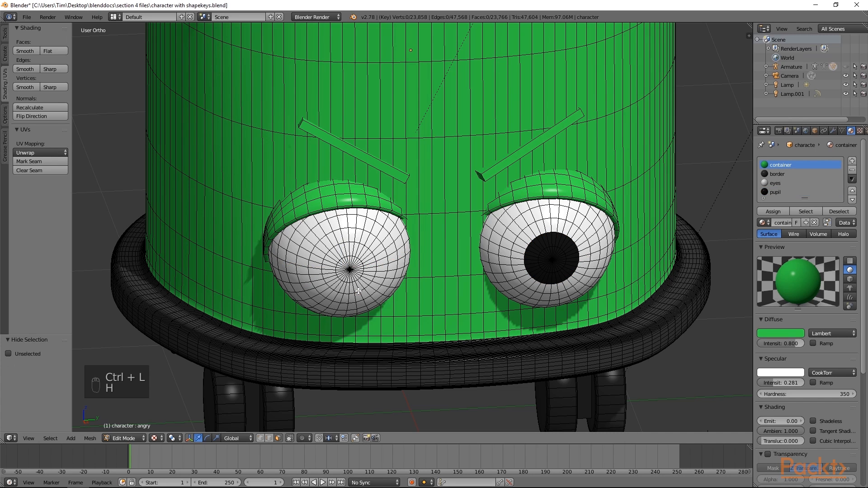
# Step: Assign the pupil material to the round patch of faces at the centre of the newly exposed eyeball and clear the selection
pyautogui.press('b')
pyautogui.moveTo(334, 254); pyautogui.dragTo(365, 285)
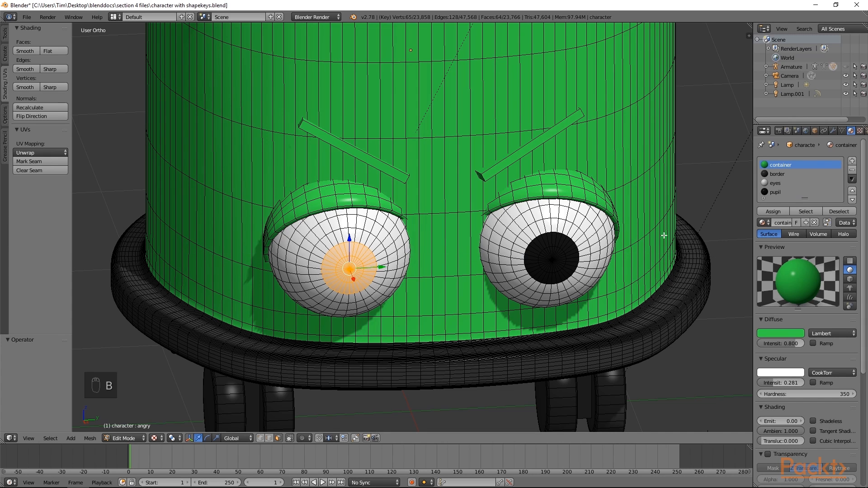
pyautogui.click(775, 192)
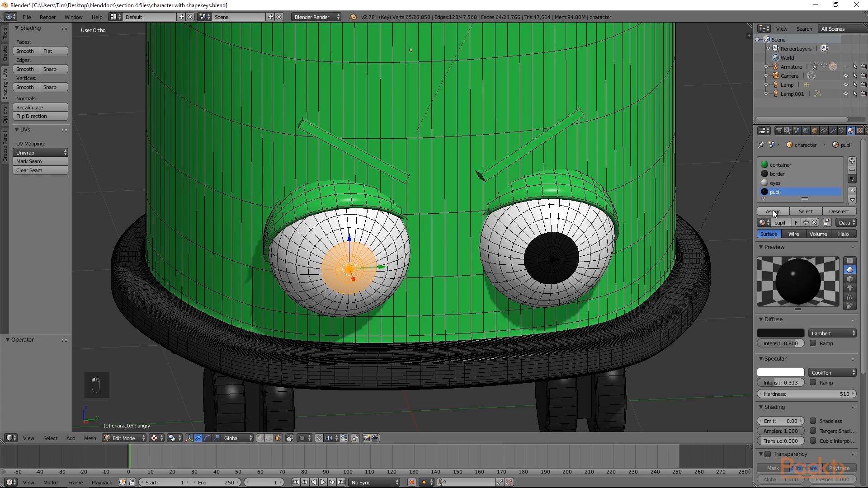
pyautogui.click(773, 212)
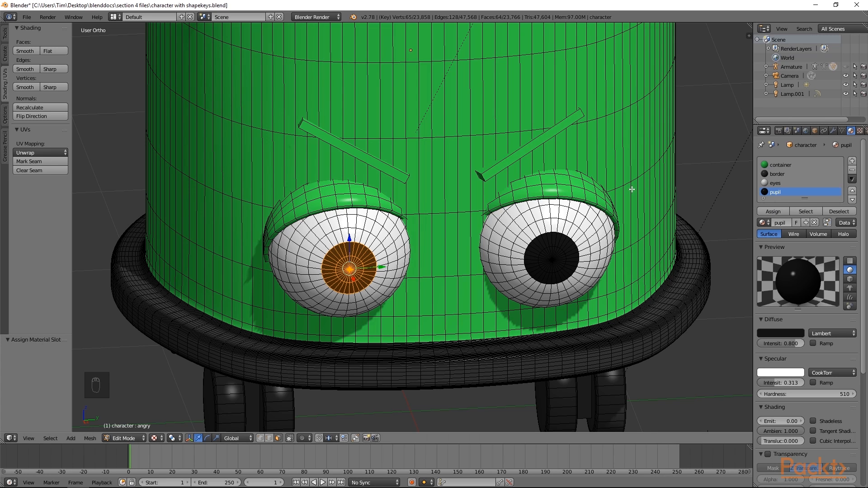
pyautogui.press('a')
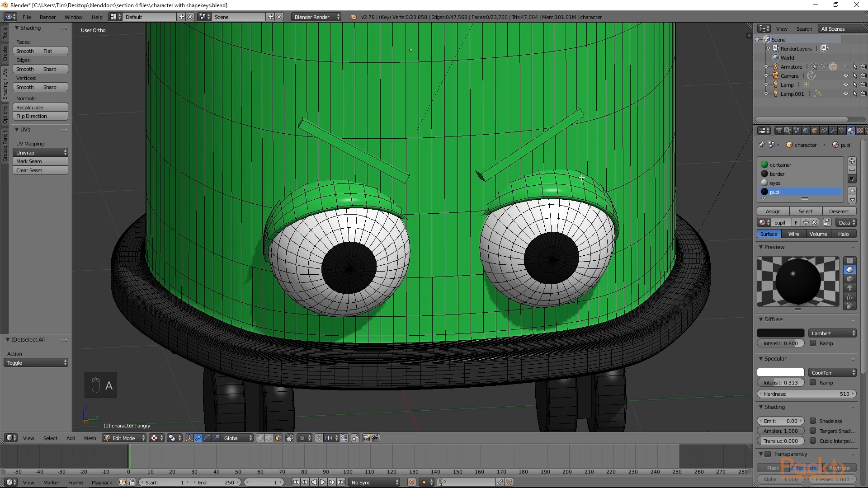
# Step: Select all linked geometry of both eyebrows and assign the border material to it
pyautogui.rightClick(489, 178)
pyautogui.keyDown('shift'); pyautogui.rightClick(399, 173); pyautogui.keyUp('shift')
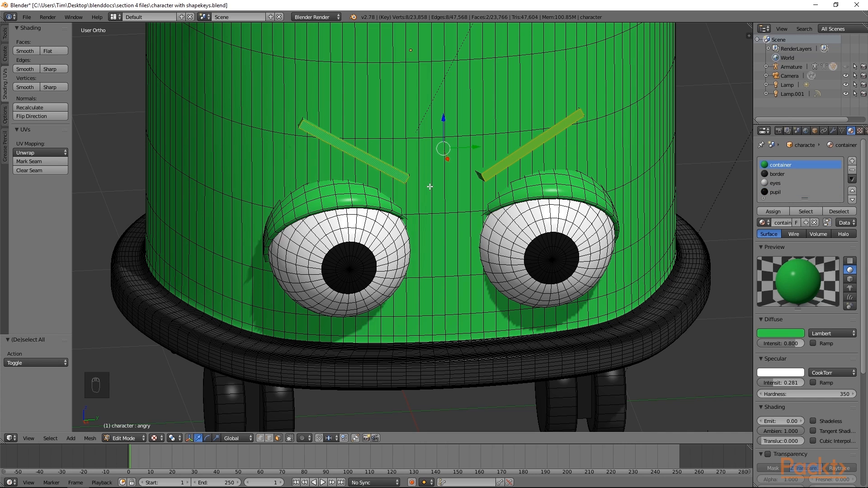
pyautogui.hotkey('ctrl', 'l')
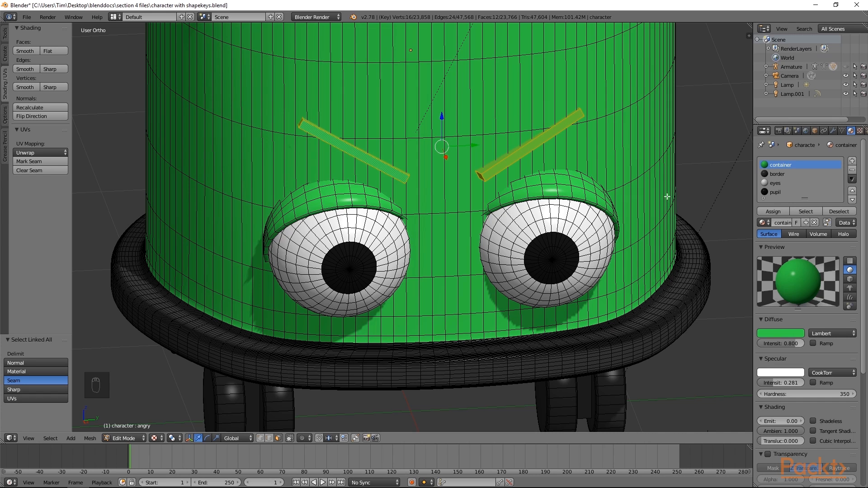
pyautogui.click(777, 175)
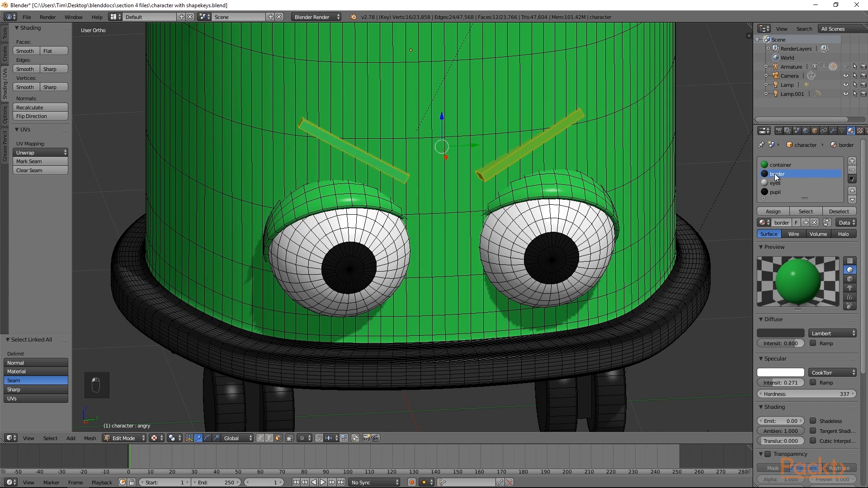
pyautogui.click(774, 212)
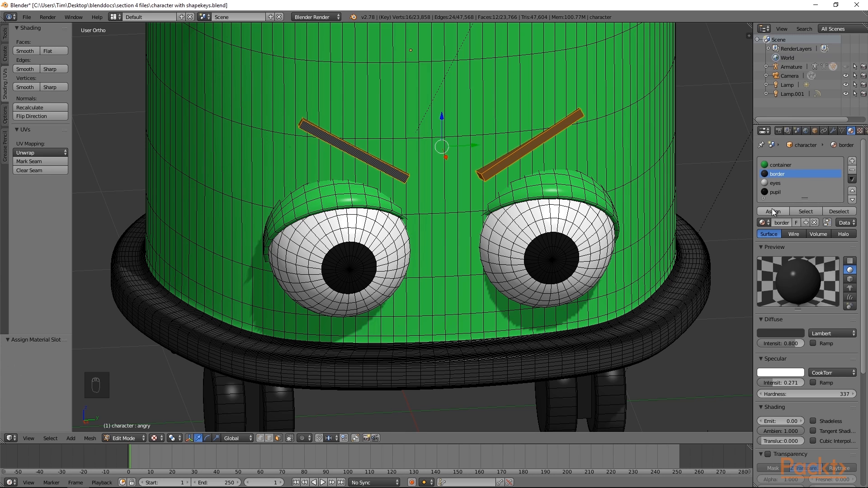
# Step: Reveal the hidden lower eyelids and deselect everything
pyautogui.scroll(-8, 603, 186)
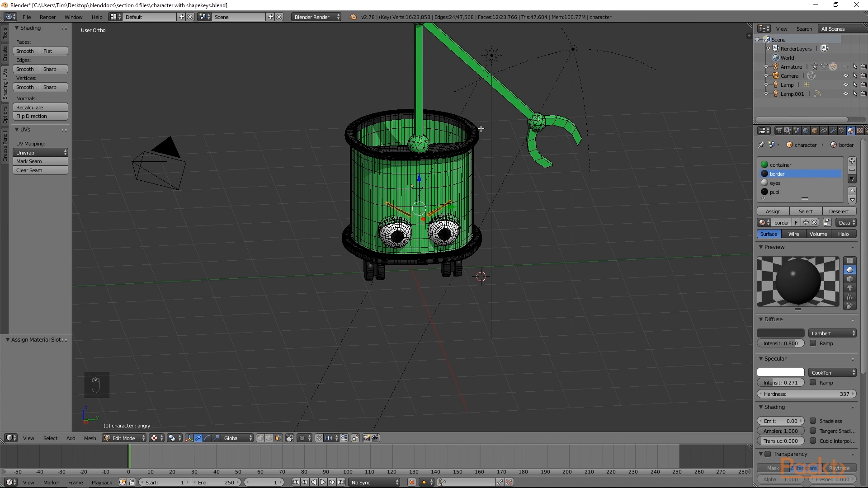
pyautogui.keyDown('shift'); pyautogui.moveTo(479, 128); pyautogui.dragTo(465, 252, button='middle'); pyautogui.keyUp('shift')
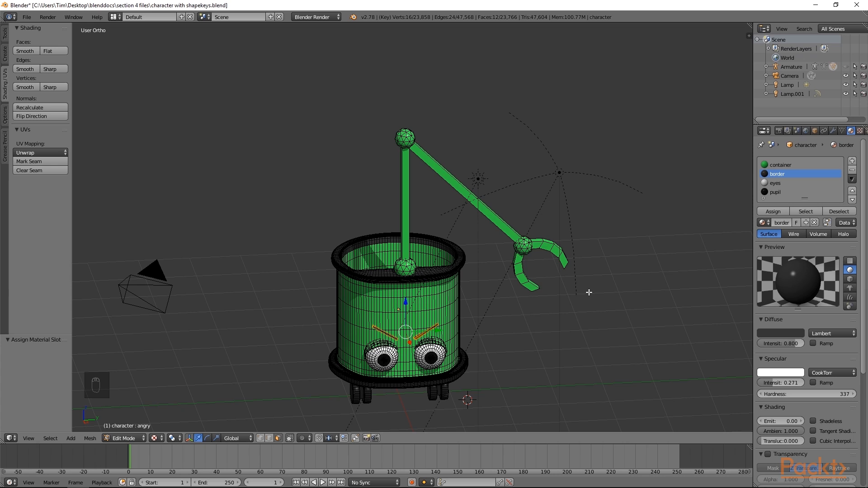
pyautogui.hotkey('alt', 'h')
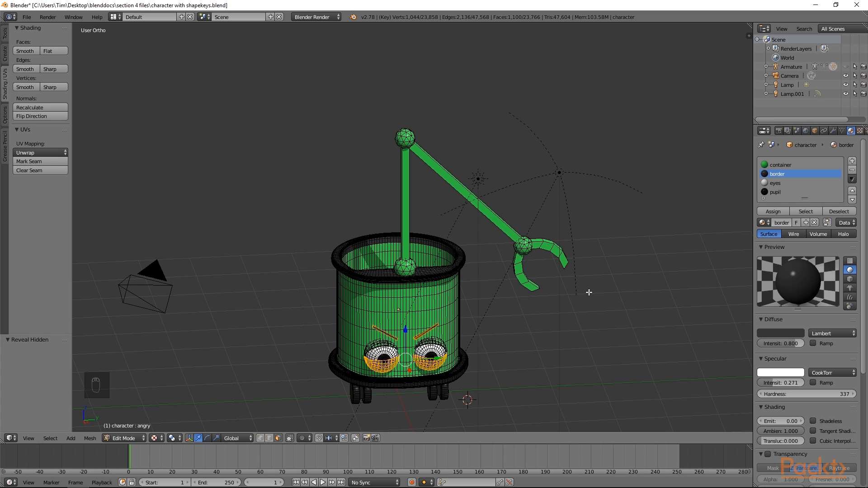
pyautogui.press('a')
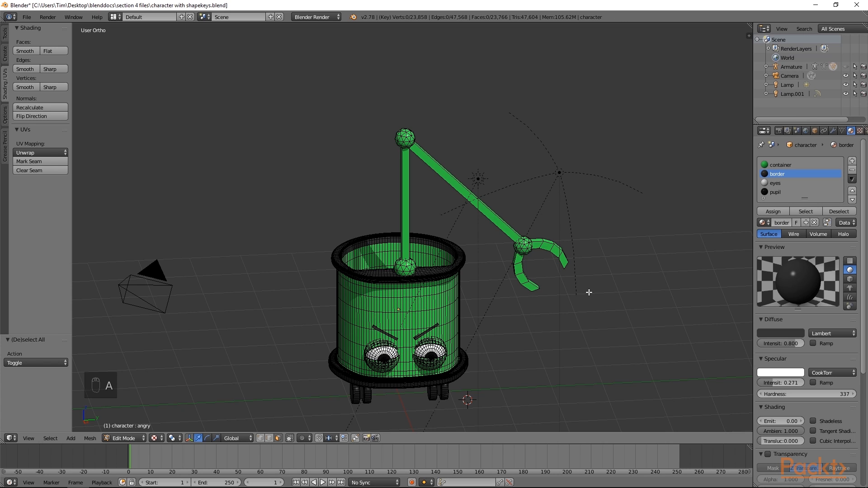
# Step: Add a material slot to the character and create a new material named joint in it
pyautogui.click(852, 161)
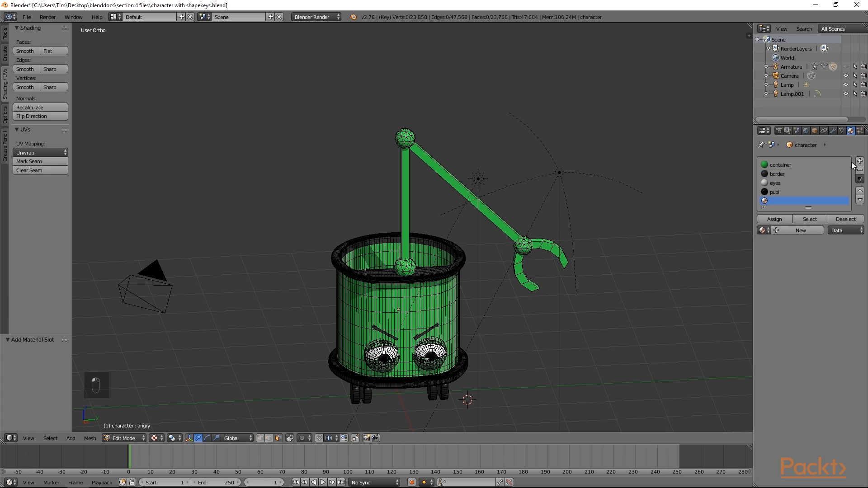
pyautogui.click(787, 230)
pyautogui.click(788, 230)
pyautogui.write('joint')
pyautogui.press('Return')
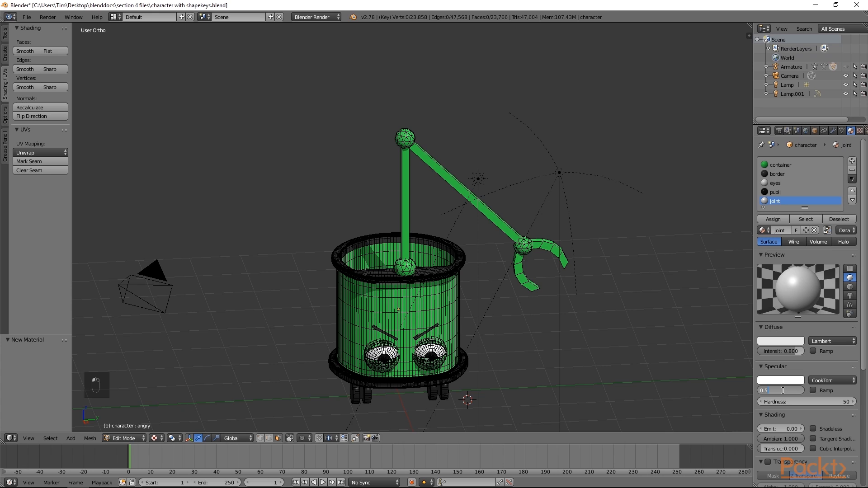
# Step: Set the joint material's specular intensity to 0 and its diffuse colour to light blue
pyautogui.press('Return')
pyautogui.click(782, 340)
pyautogui.moveTo(764, 277); pyautogui.dragTo(762, 231)
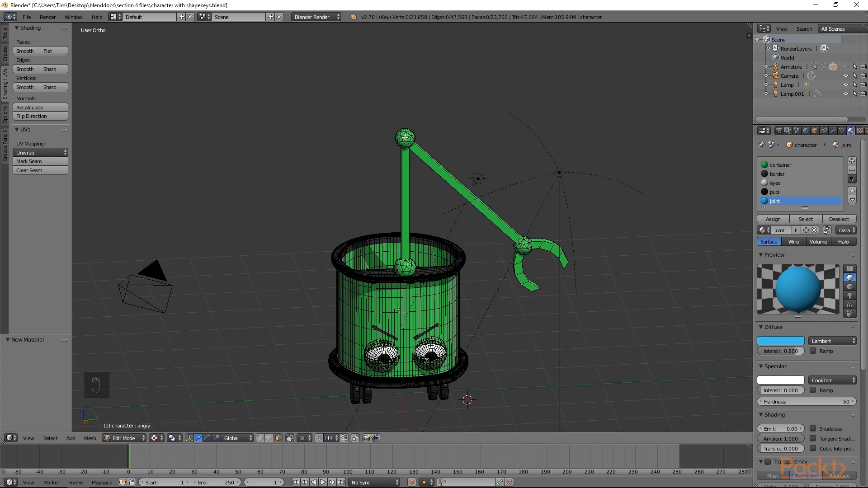
# Step: Select the entire sphere at the top of the arm and assign the joint material to it
pyautogui.rightClick(405, 137)
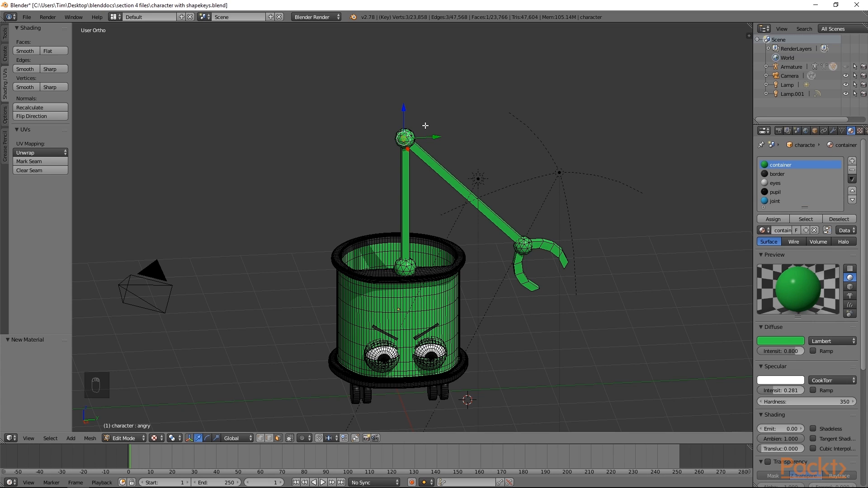
pyautogui.hotkey('ctrl', 'l')
pyautogui.click(774, 201)
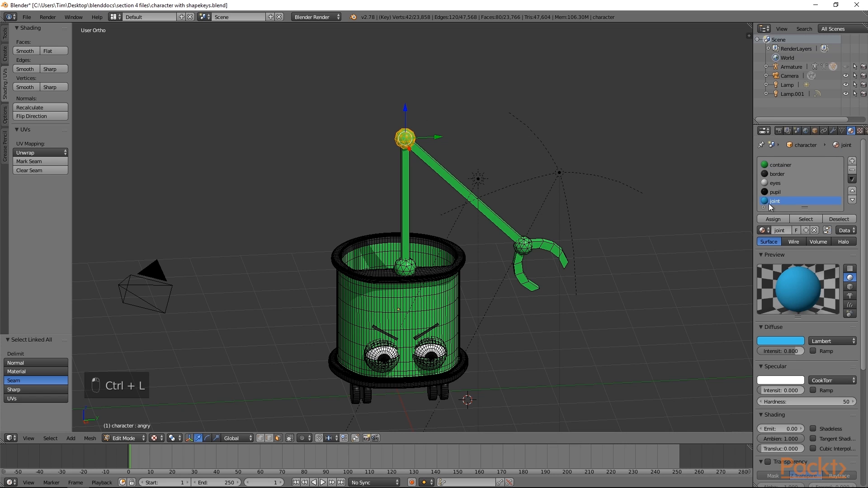
pyautogui.click(773, 220)
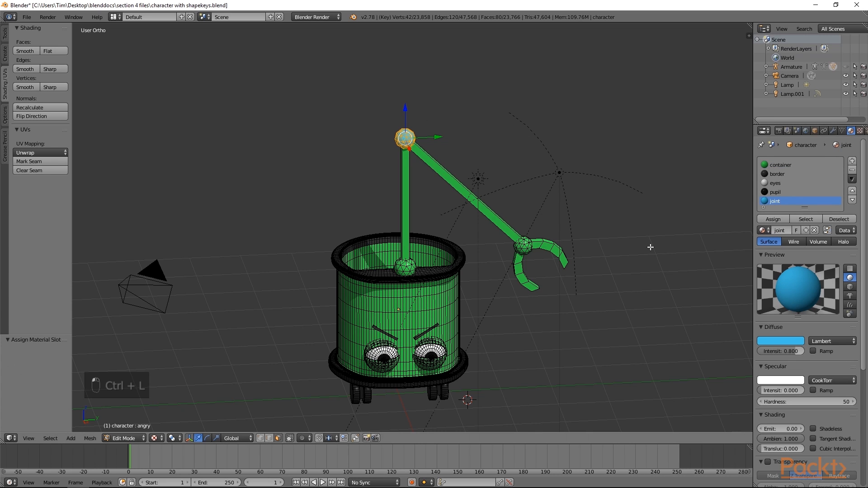
# Step: Select the entire sphere between the arm and the claw and assign the joint material to it
pyautogui.rightClick(526, 245)
pyautogui.hotkey('ctrl', 'l')
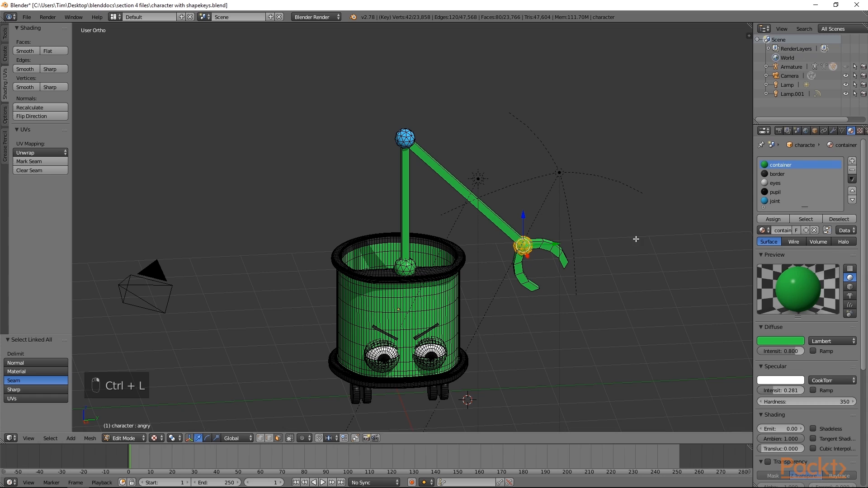
pyautogui.click(773, 201)
pyautogui.click(774, 220)
# Step: Assign the joint material to the whole sphere at the arm's base inside the container
pyautogui.rightClick(404, 267)
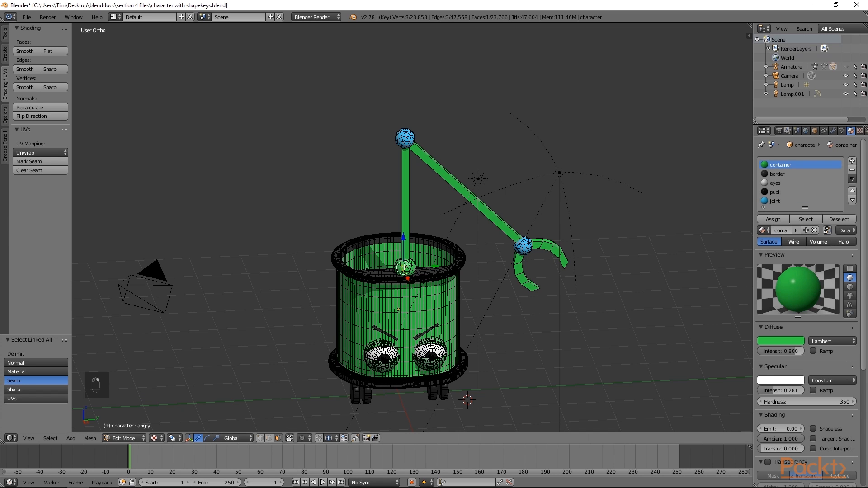
pyautogui.hotkey('ctrl', 'l')
pyautogui.click(772, 201)
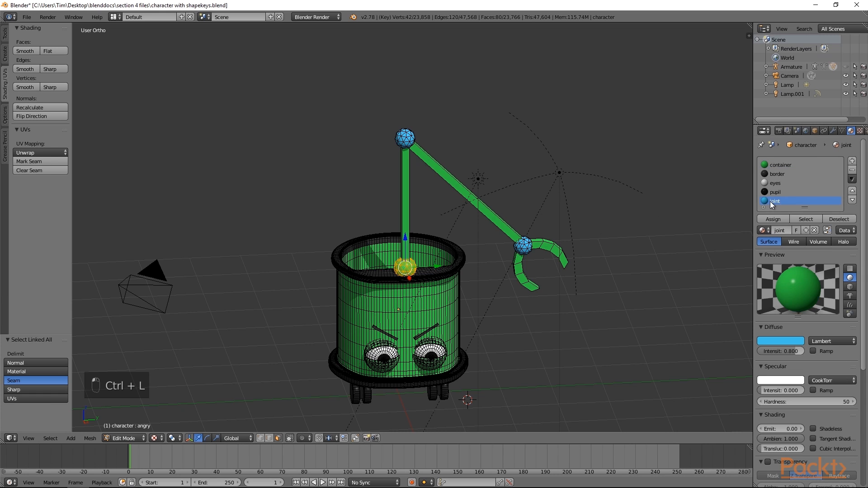
pyautogui.click(770, 220)
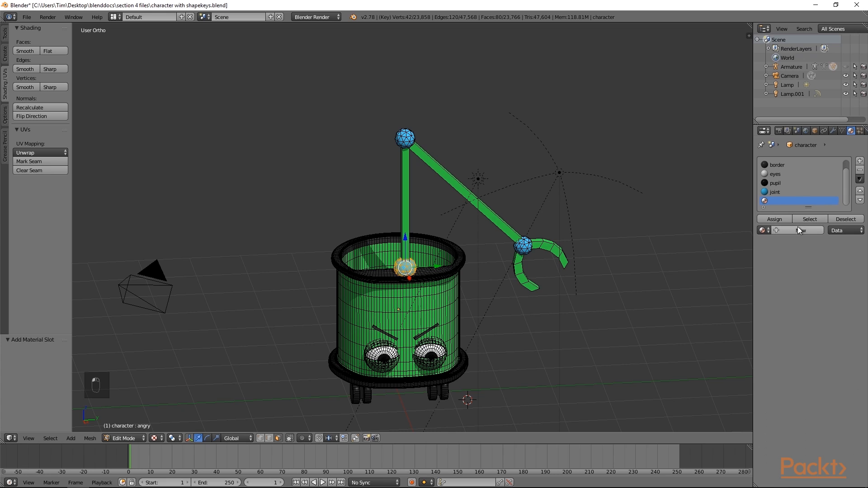
# Step: Create a material named metal arm in a new slot and set its specular intensity to 0
pyautogui.click(797, 230)
pyautogui.write('me')
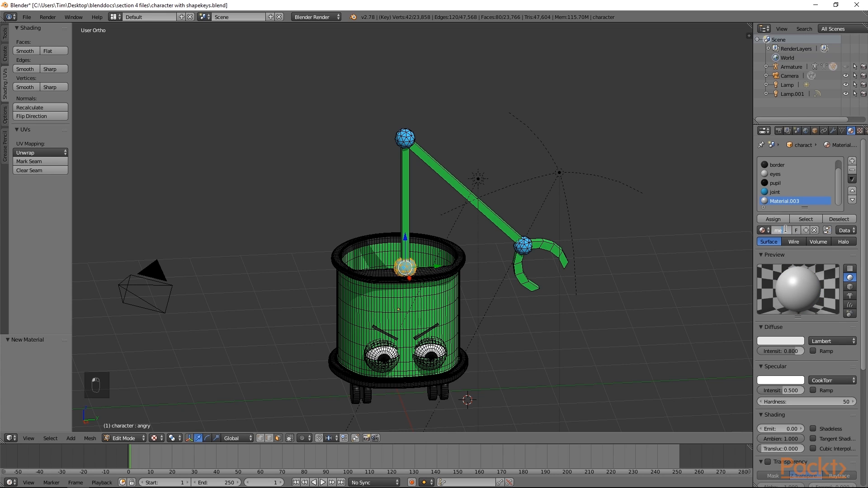
pyautogui.press('BackSpace')
pyautogui.press('BackSpace')
pyautogui.write('metal arm')
pyautogui.press('Return')
pyautogui.moveTo(792, 390); pyautogui.dragTo(769, 391)
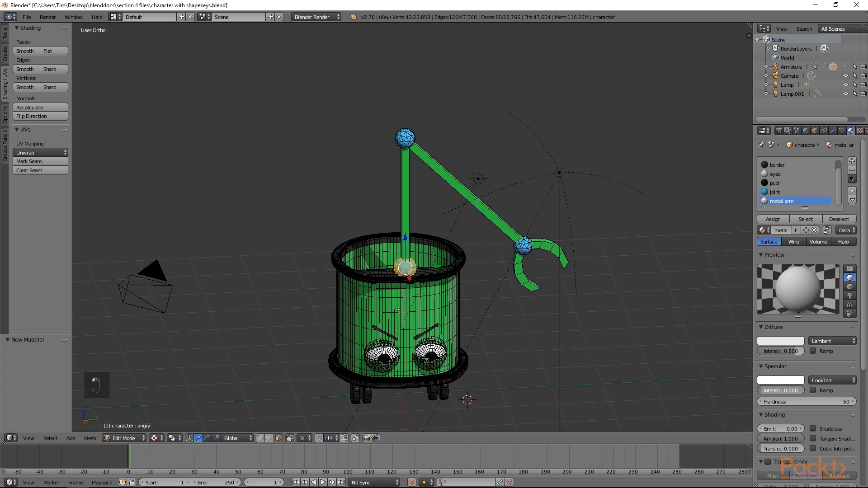
# Step: Select all linked geometry of both arm bars, assign the metal arm material, and clear the selection
pyautogui.rightClick(402, 202)
pyautogui.keyDown('shift'); pyautogui.rightClick(455, 188); pyautogui.keyUp('shift')
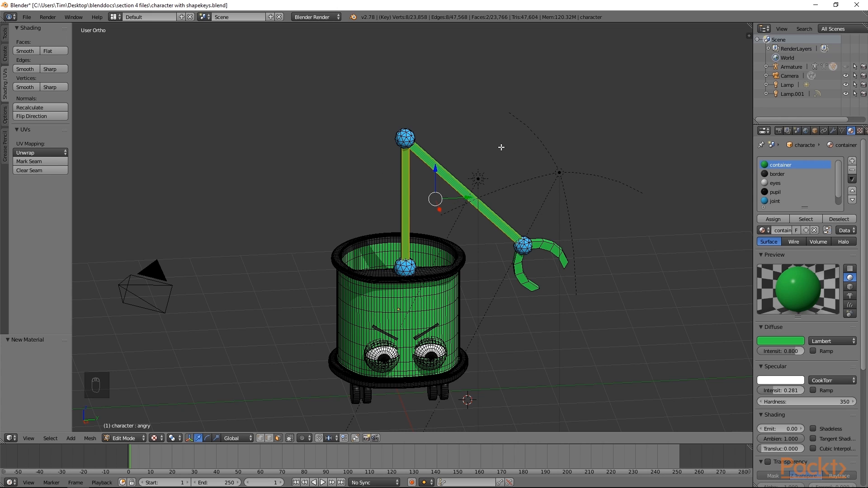
pyautogui.hotkey('ctrl', 'l')
pyautogui.scroll(-1, 781, 199)
pyautogui.click(780, 201)
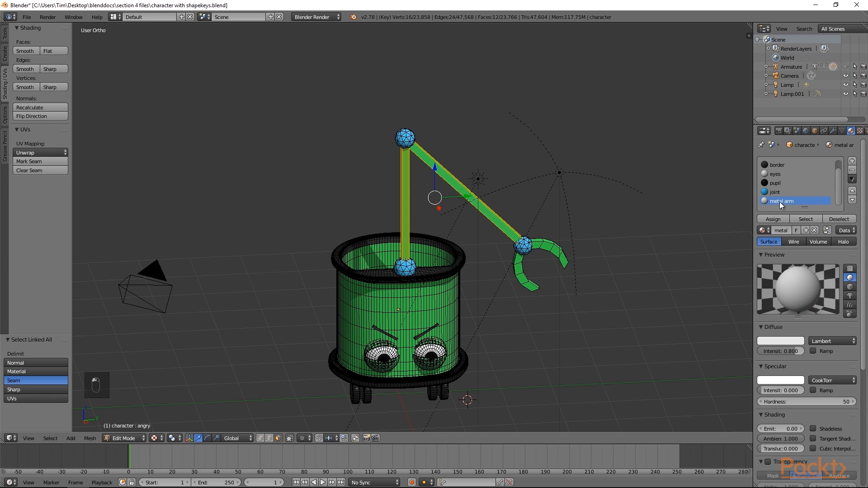
pyautogui.click(775, 219)
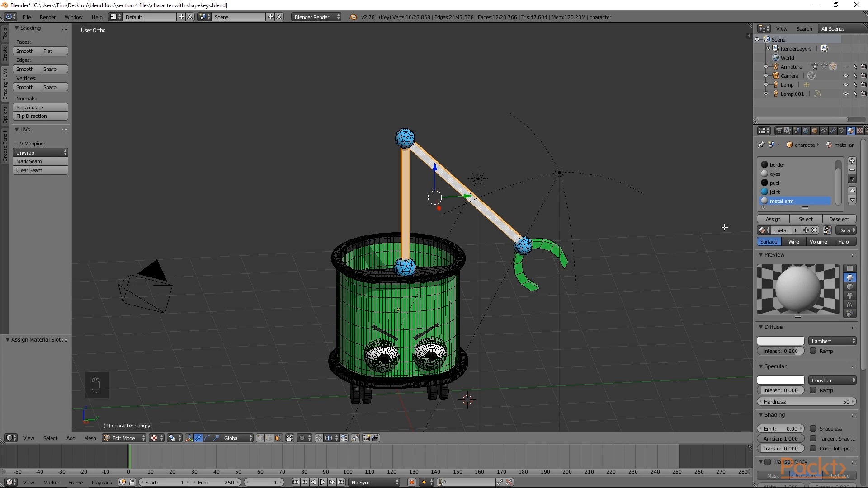
pyautogui.press('a')
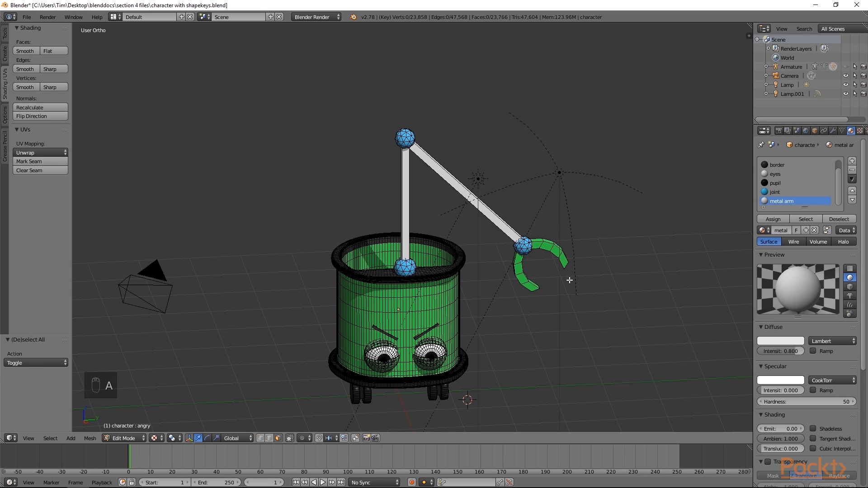
# Step: Select all linked geometry of both claw fingers and assign the border material to it
pyautogui.rightClick(549, 252)
pyautogui.keyDown('shift'); pyautogui.rightClick(519, 270); pyautogui.keyUp('shift')
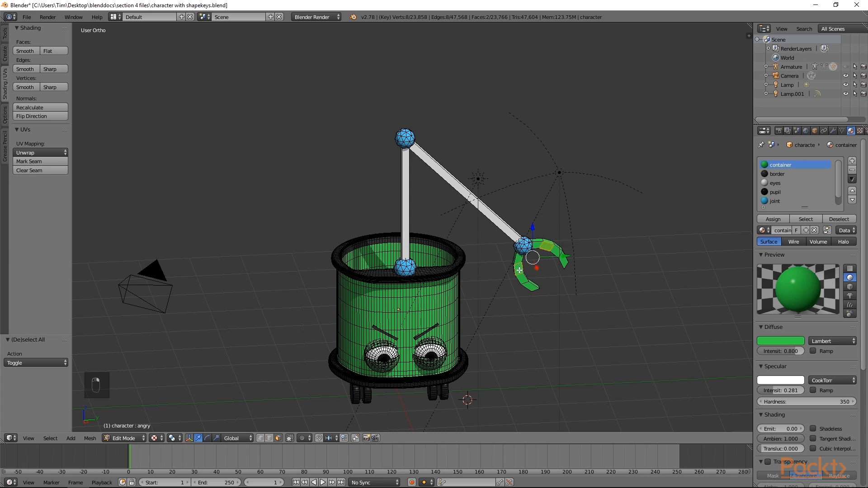
pyautogui.hotkey('ctrl', 'l')
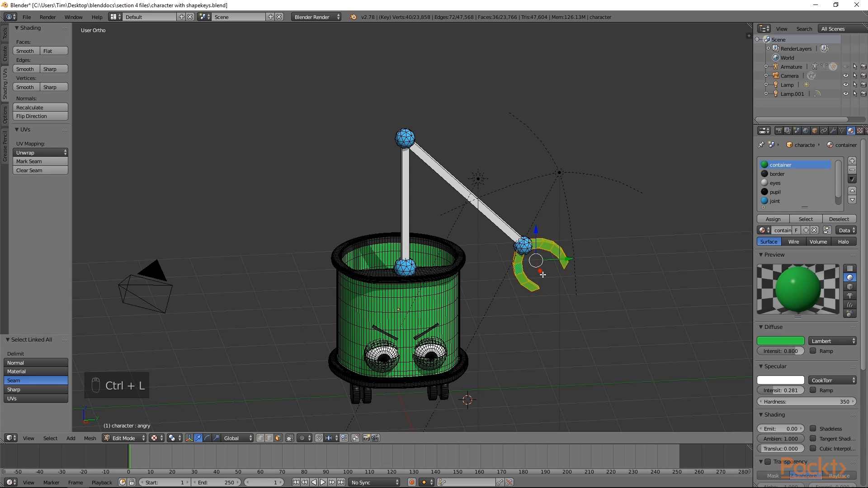
pyautogui.click(779, 176)
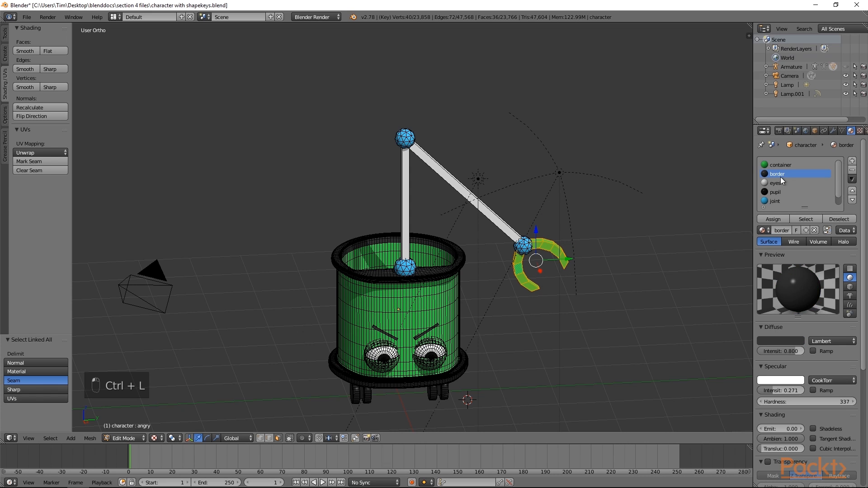
pyautogui.click(772, 219)
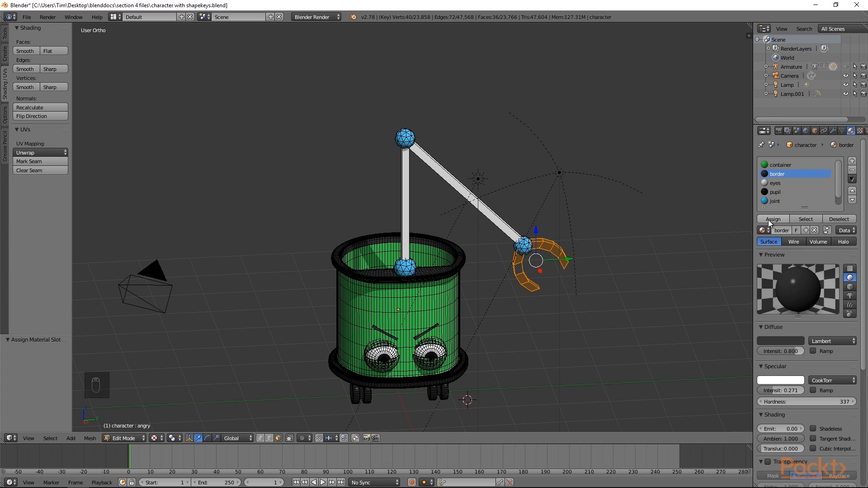
# Step: Return the character to Object Mode and save over the file character with shapekeys.blend
pyautogui.press('Tab')
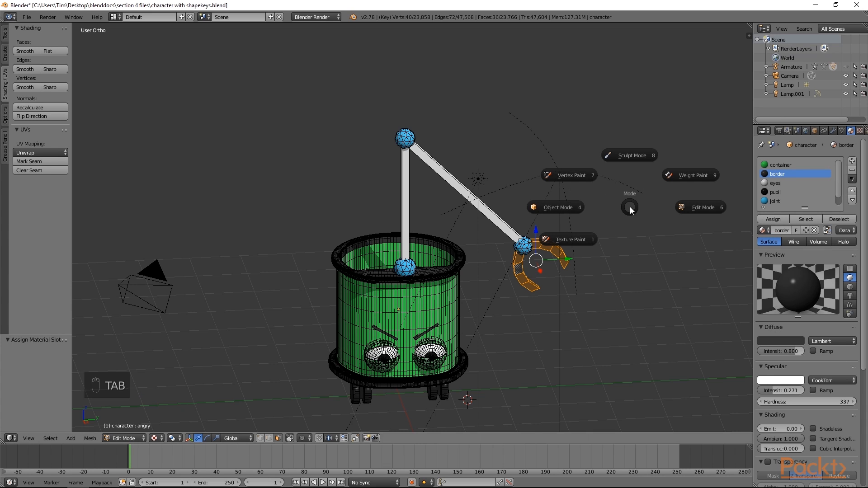
pyautogui.click(582, 208)
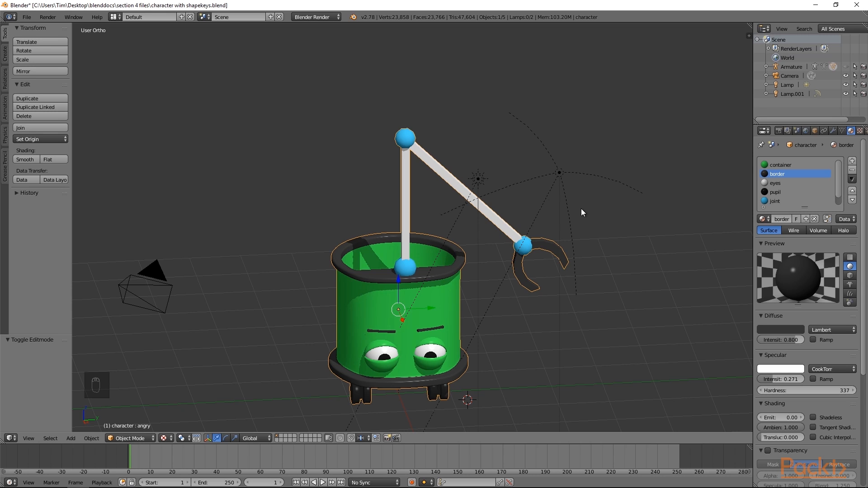
pyautogui.hotkey('ctrl', 's')
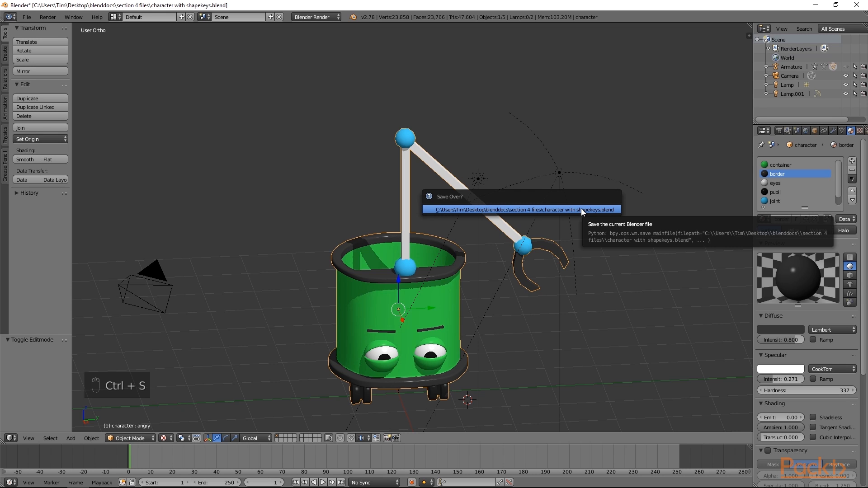